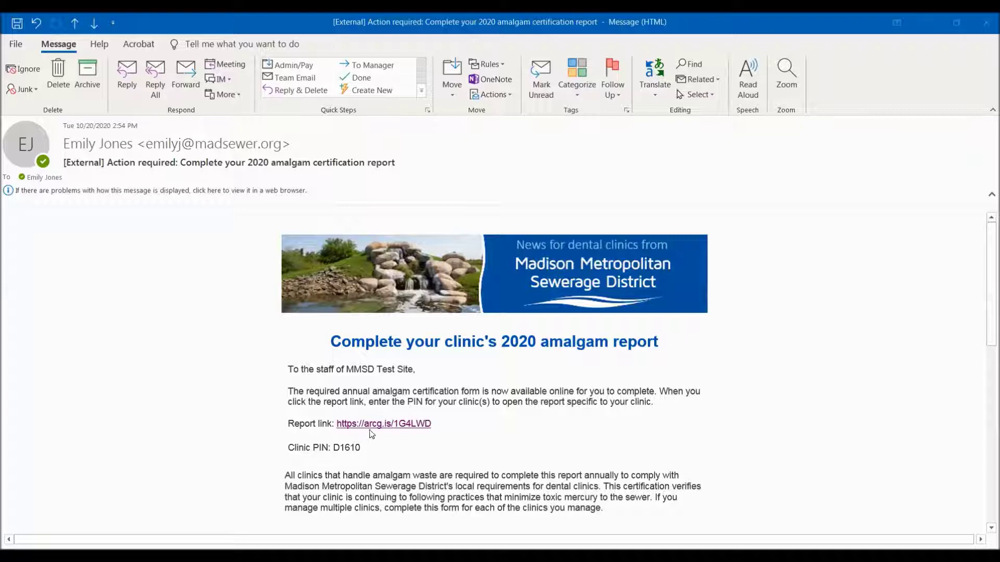
# Open the Amalgam Certification 2020 survey from the email link and start entering the clinic PIN
pyautogui.click(375, 425)
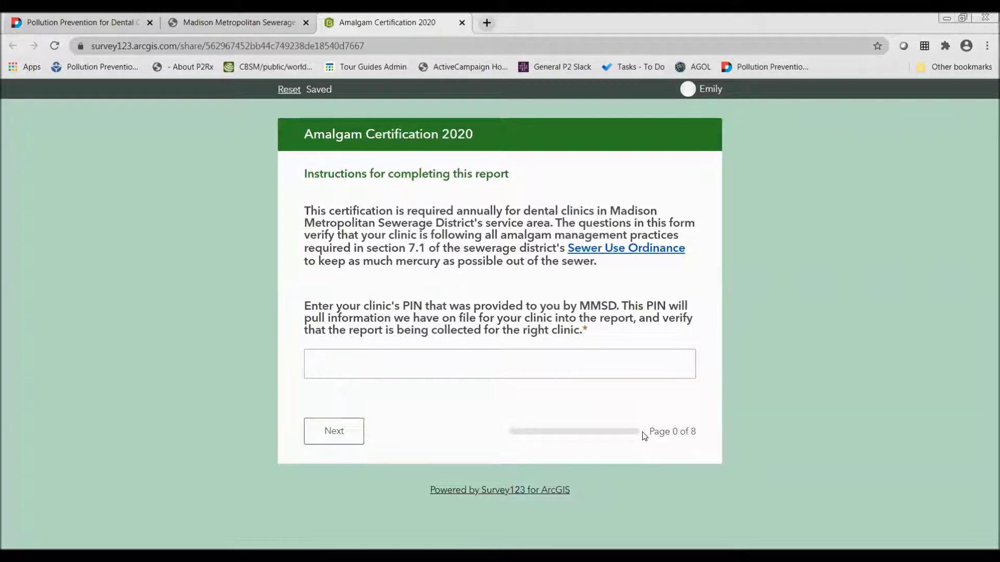
pyautogui.click(361, 359)
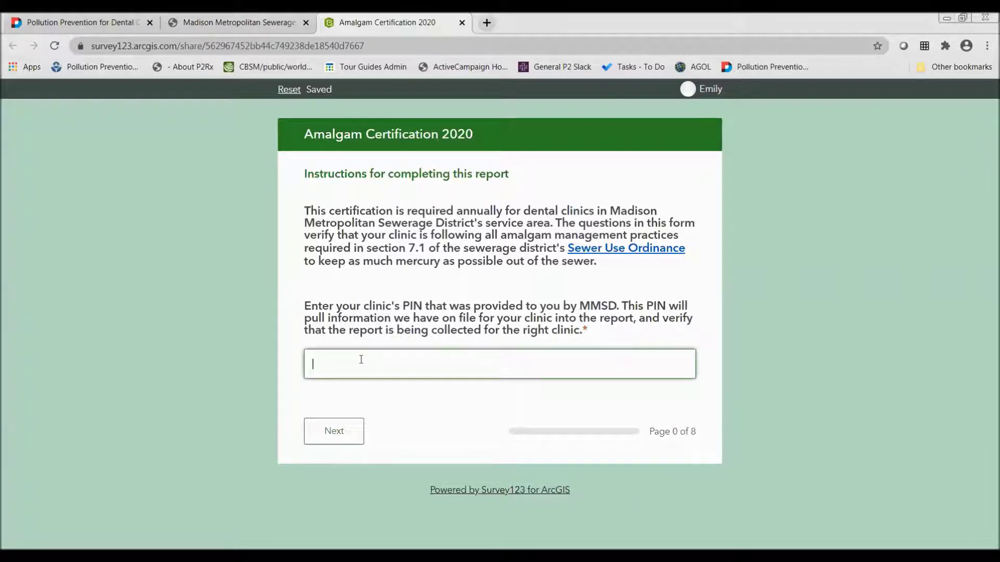
pyautogui.write('D101')
# Submit the clinic PIN and review the auto-populated clinic name and address on Clinic Information
pyautogui.click(332, 431)
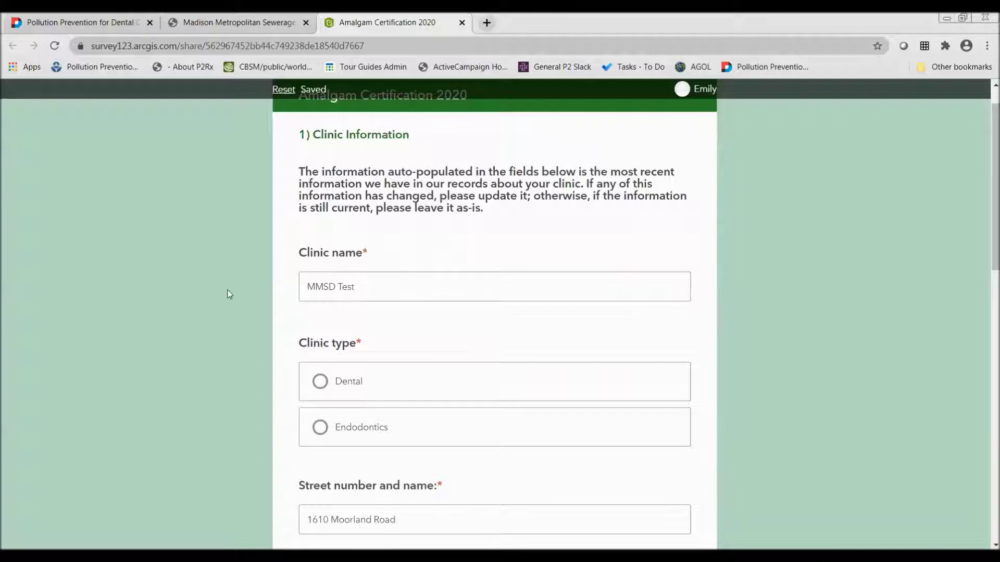
pyautogui.scroll(-1, 227, 290)
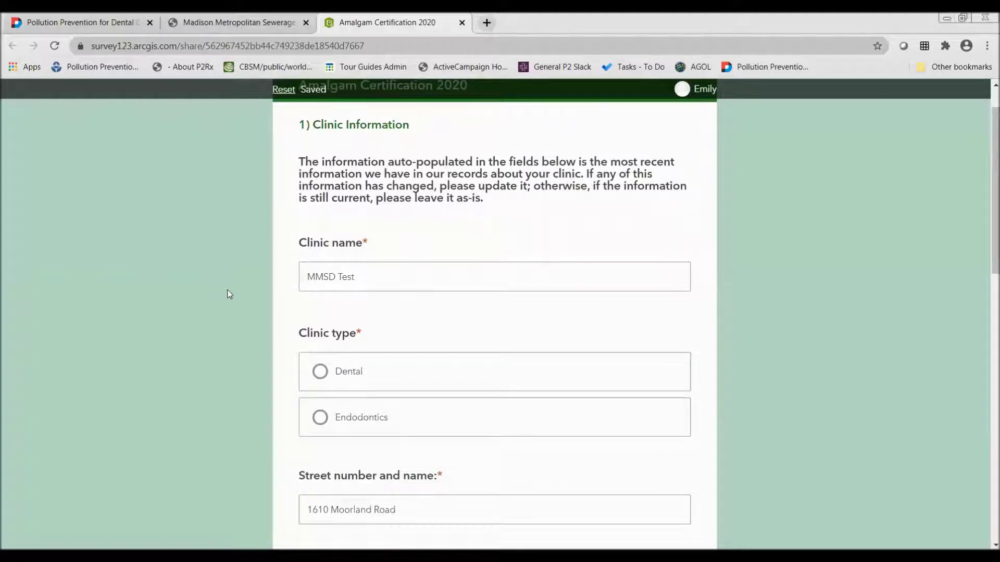
pyautogui.scroll(-6, 227, 289)
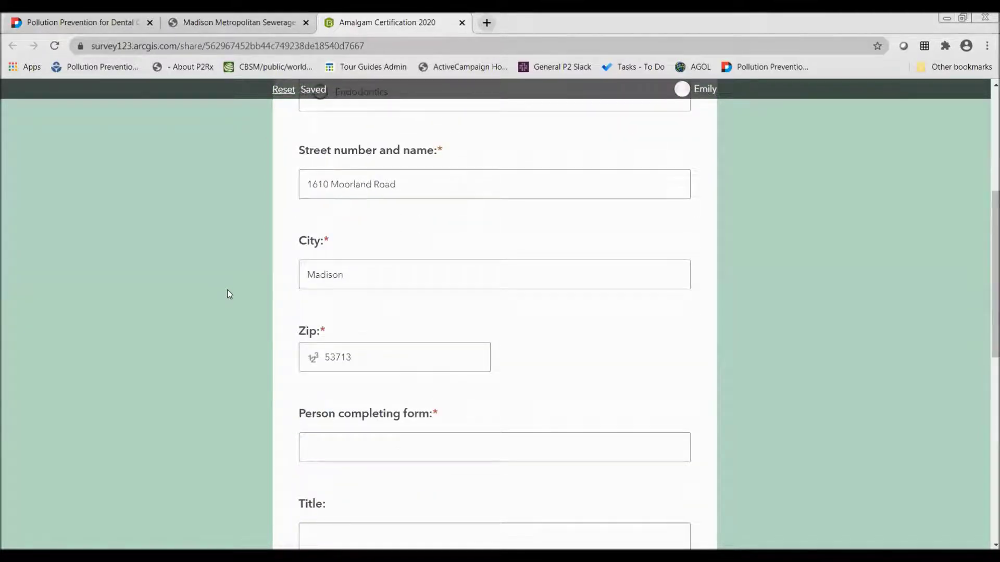
pyautogui.scroll(-8, 228, 291)
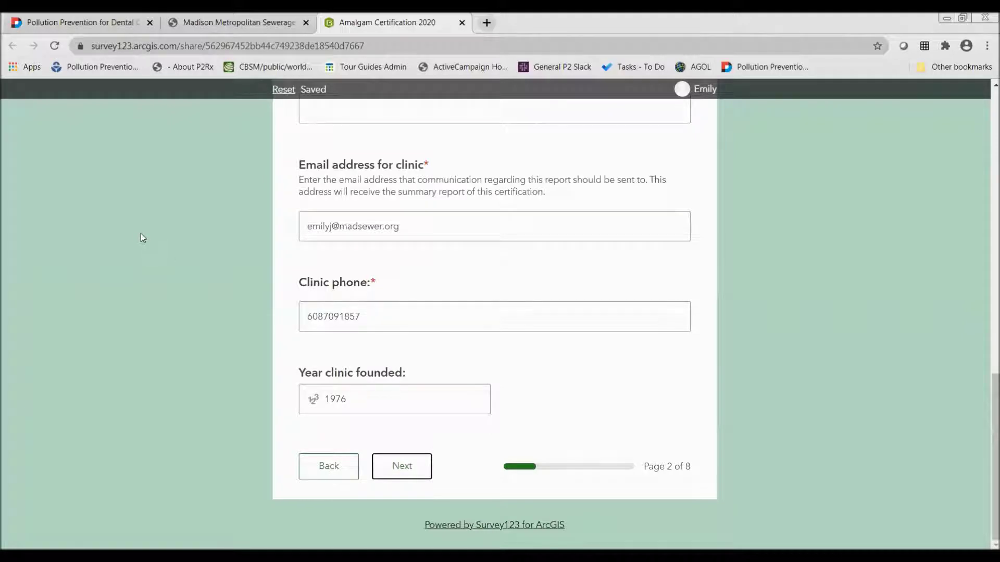
pyautogui.scroll(15, 141, 233)
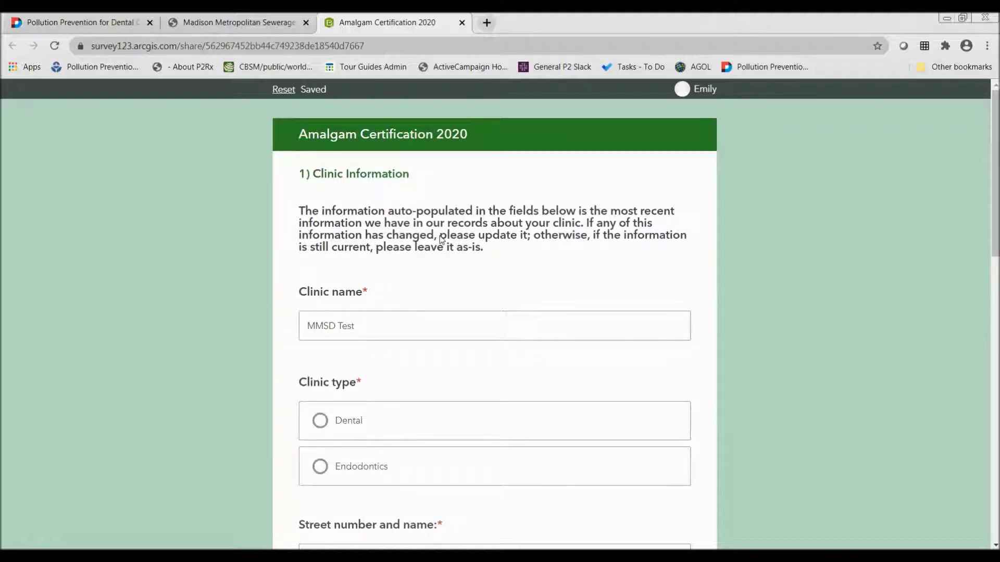
# Cancel the survey reset to keep existing answers, then select Dental as the clinic type
pyautogui.click(281, 90)
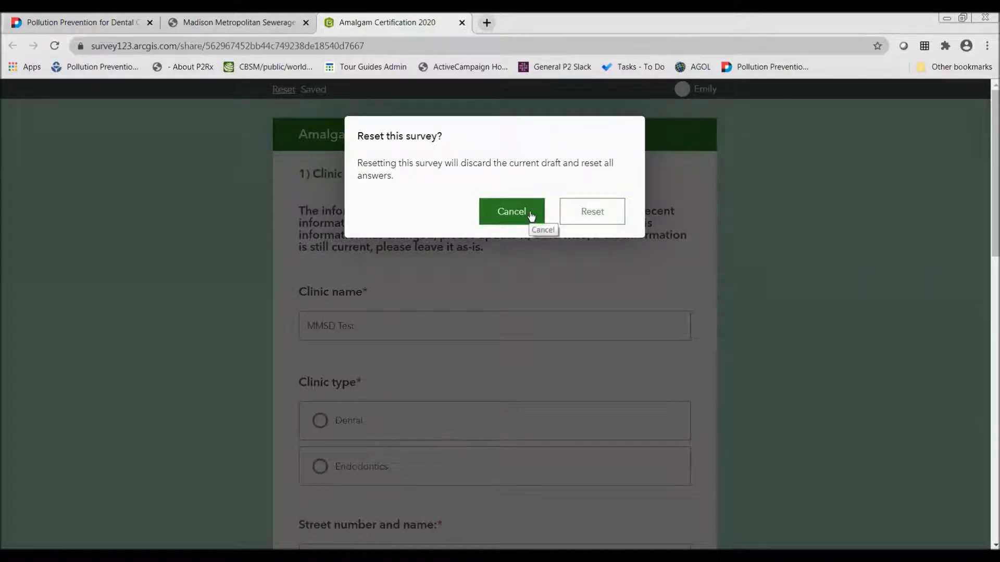
pyautogui.click(531, 216)
pyautogui.scroll(-3, 531, 252)
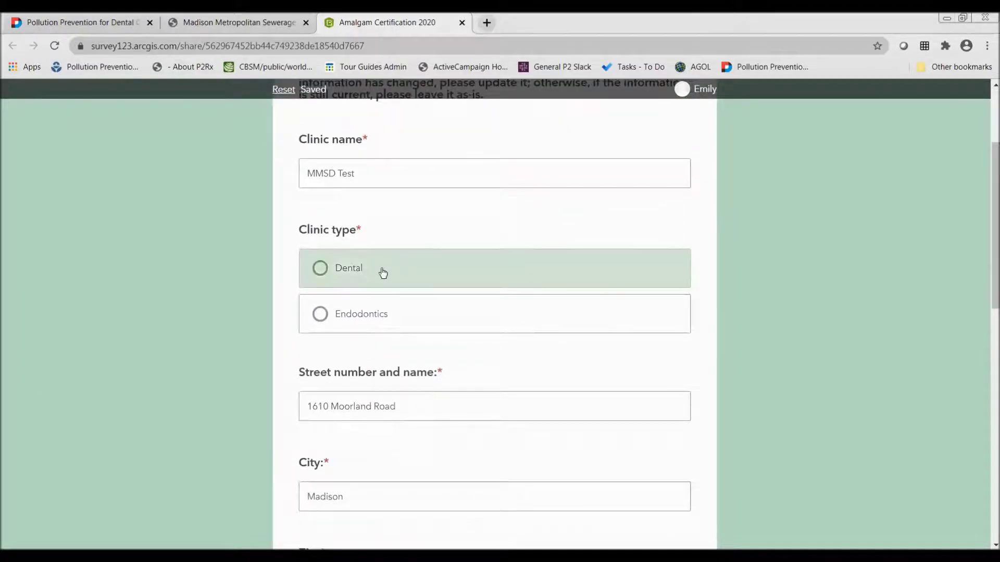
pyautogui.click(369, 274)
# Change the clinic name from 'MMSD Test' to 'MMSD'
pyautogui.tripleClick(391, 178)
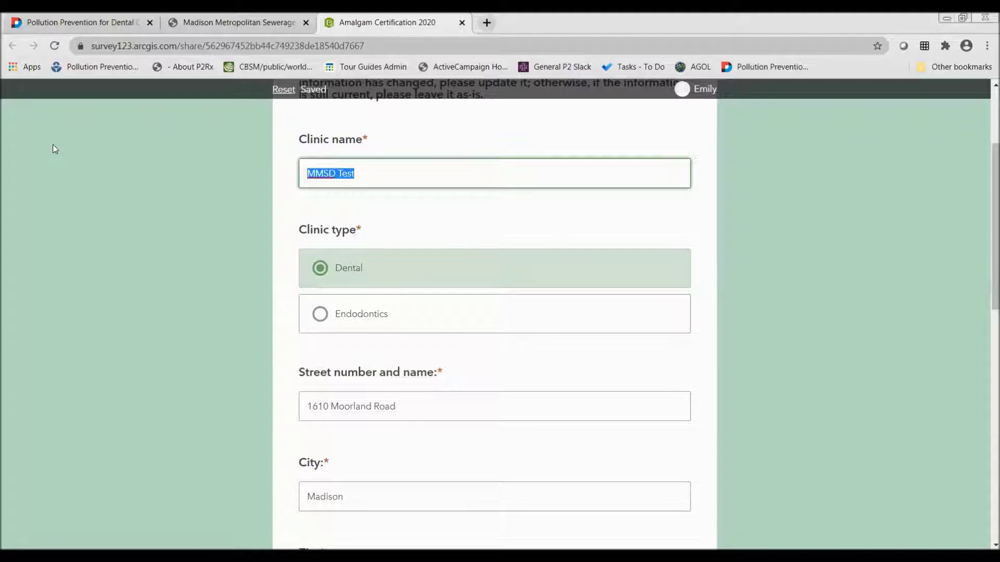
pyautogui.press('End')
pyautogui.press('BackSpace')
pyautogui.press('BackSpace')
pyautogui.press('BackSpace')
pyautogui.press('BackSpace')
pyautogui.press('BackSpace')
pyautogui.press('BackSpace')
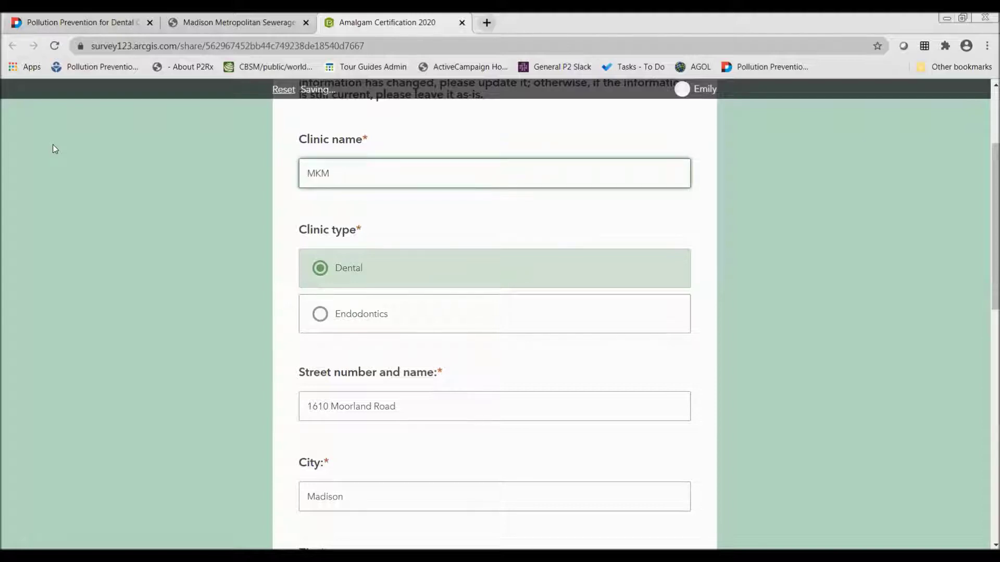
pyautogui.write('D')
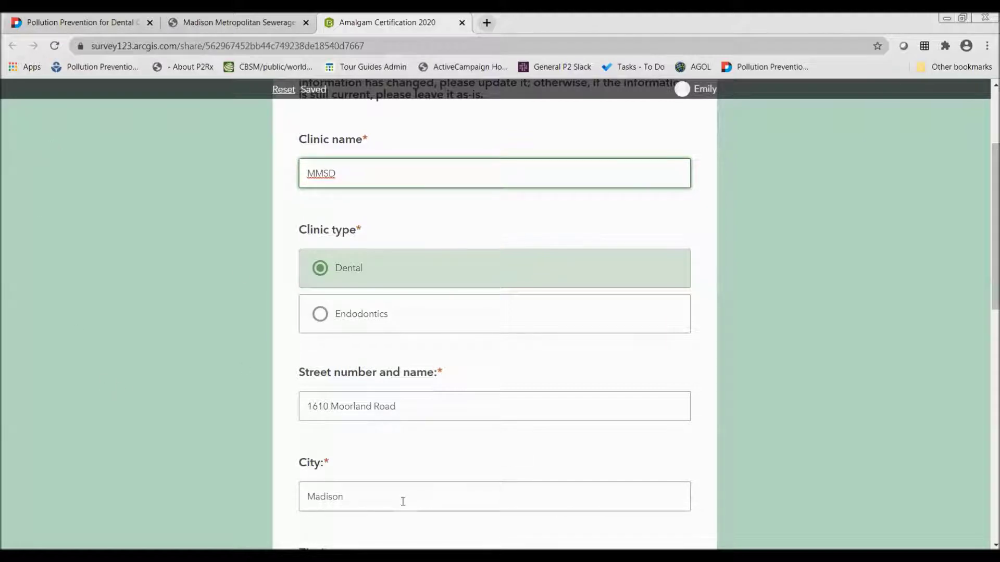
pyautogui.scroll(-6, 180, 340)
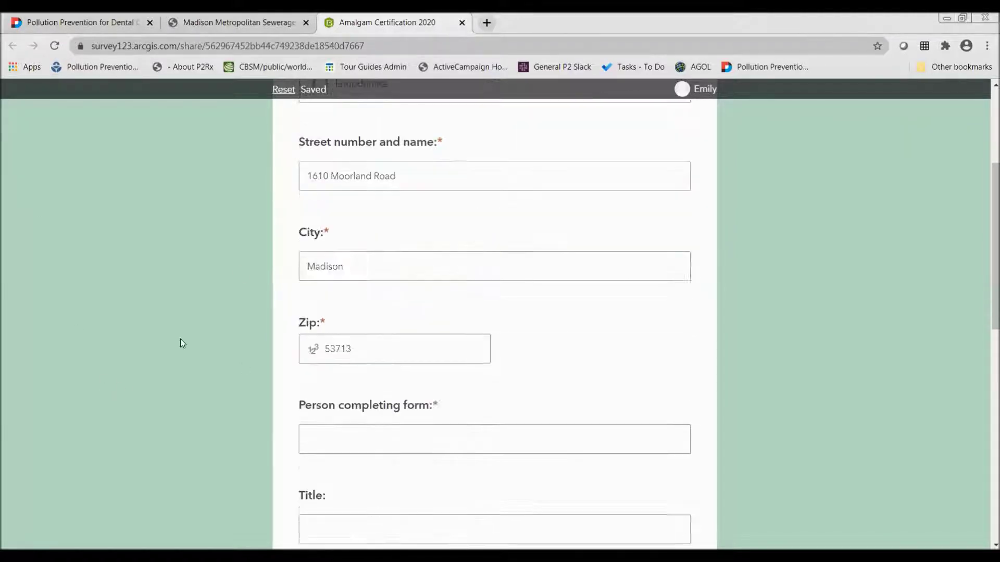
pyautogui.click(412, 357)
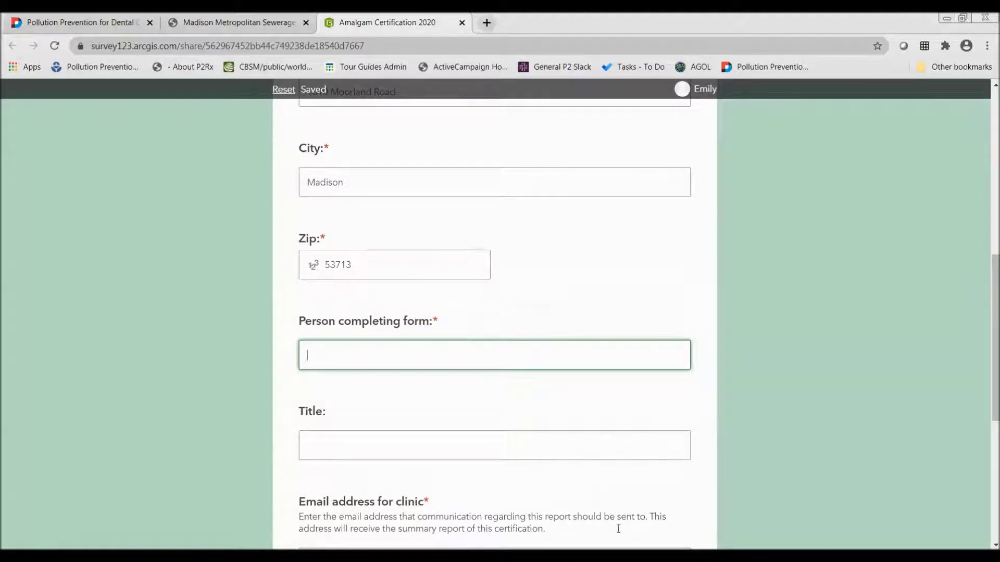
# Try to continue and follow the error to the empty Person completing form question
pyautogui.click(617, 437)
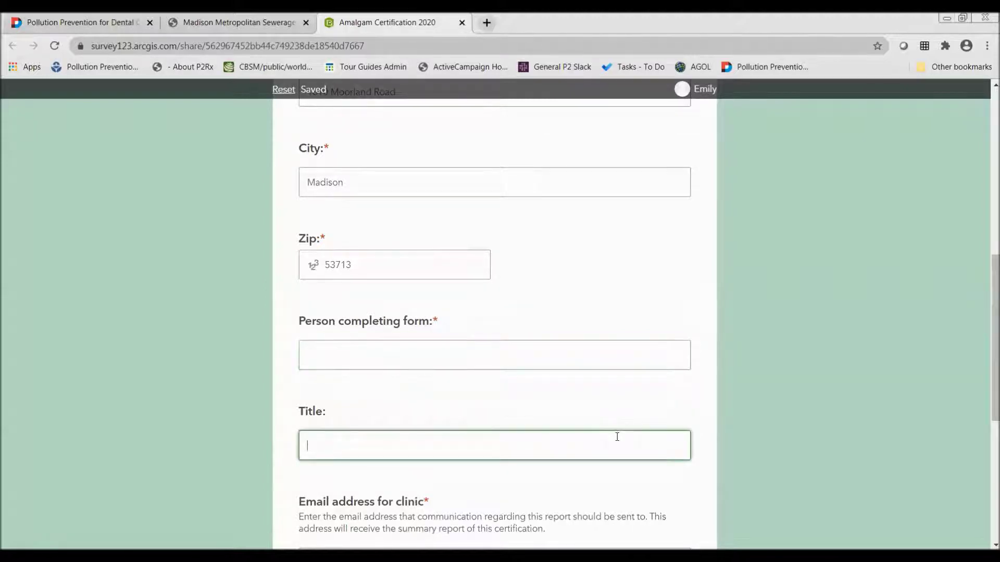
pyautogui.scroll(-6, 433, 389)
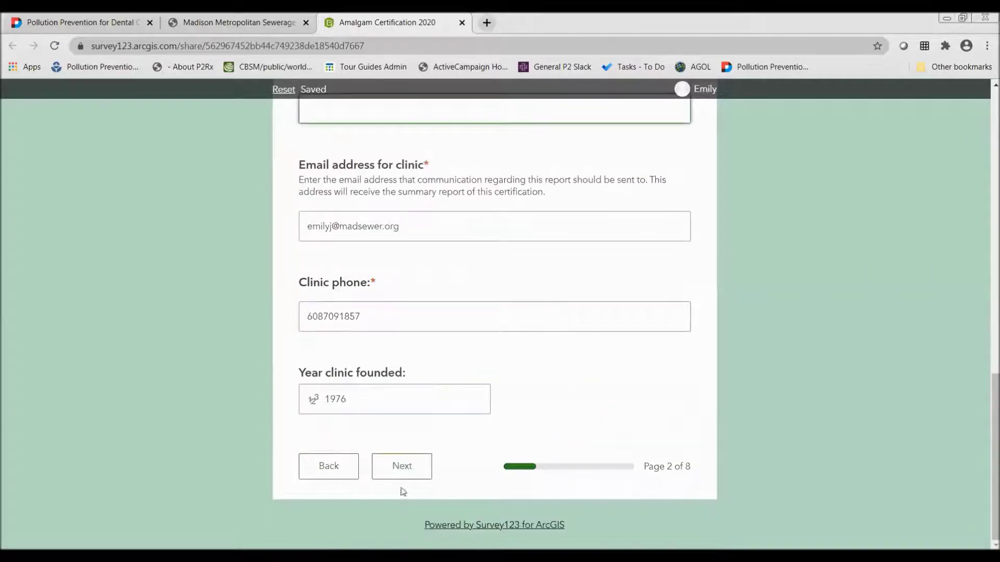
pyautogui.click(402, 472)
pyautogui.scroll(6, 404, 476)
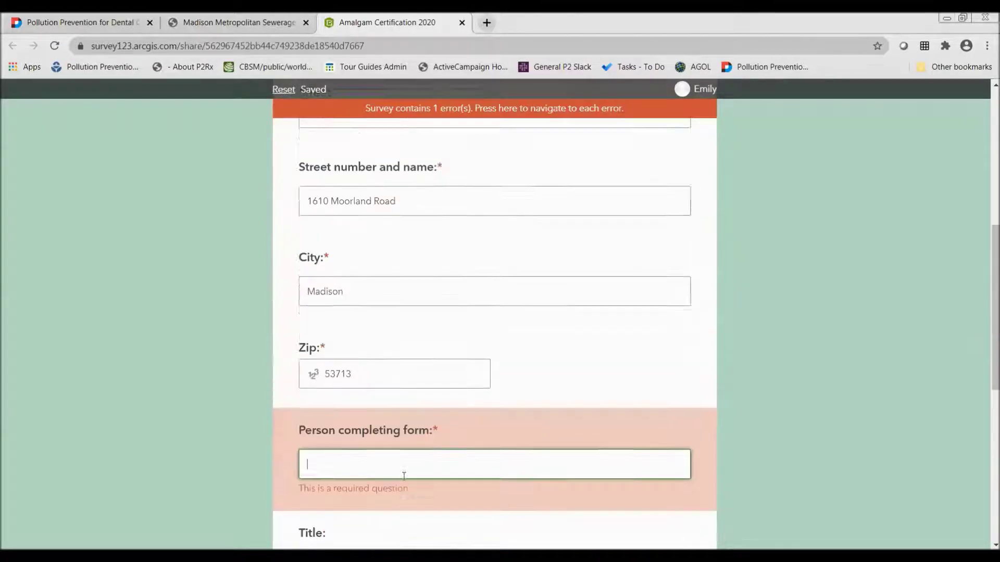
pyautogui.click(372, 118)
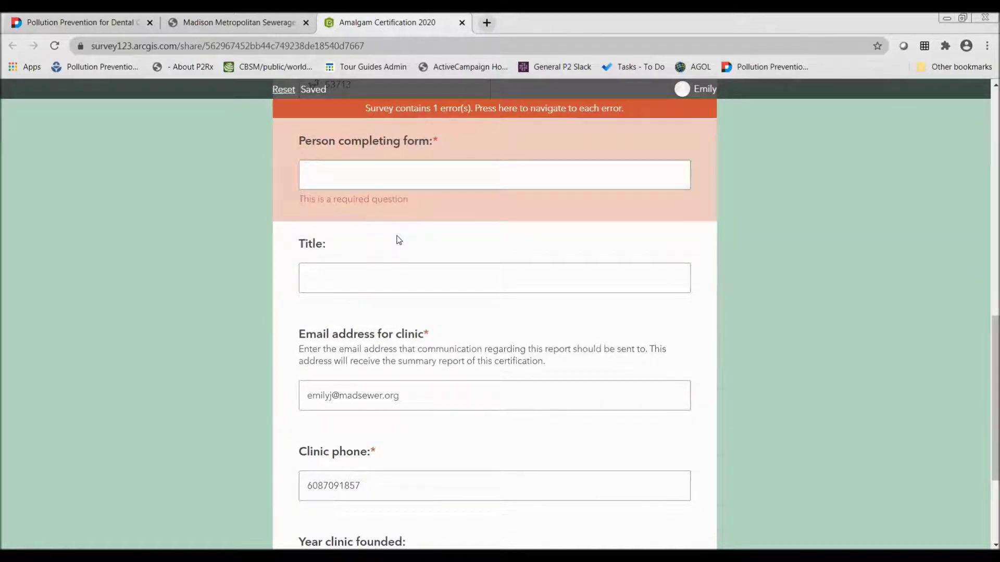
# Enter the respondent's name as person completing the form and the title 'P2 specialist'
pyautogui.click(405, 172)
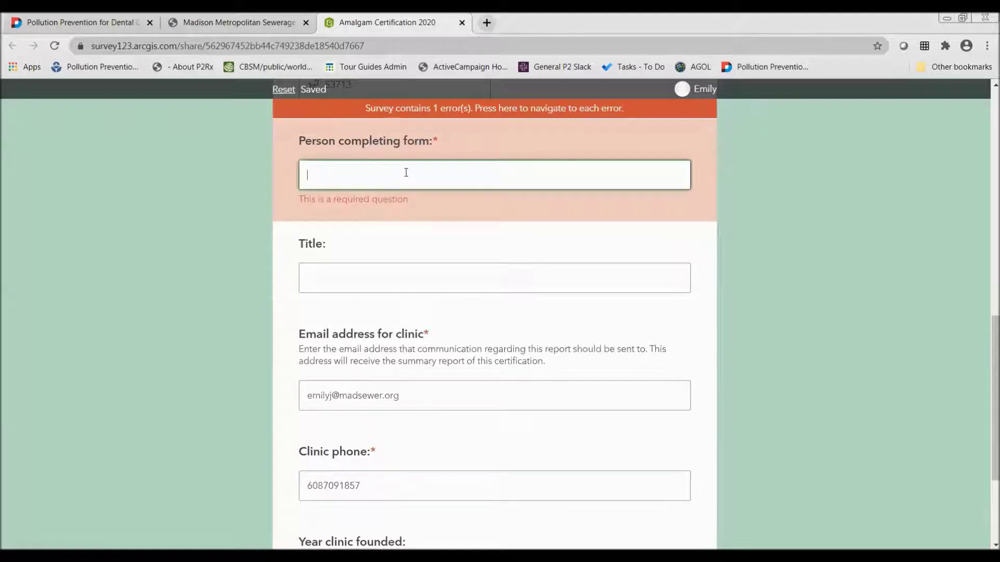
pyautogui.write('Emily J')
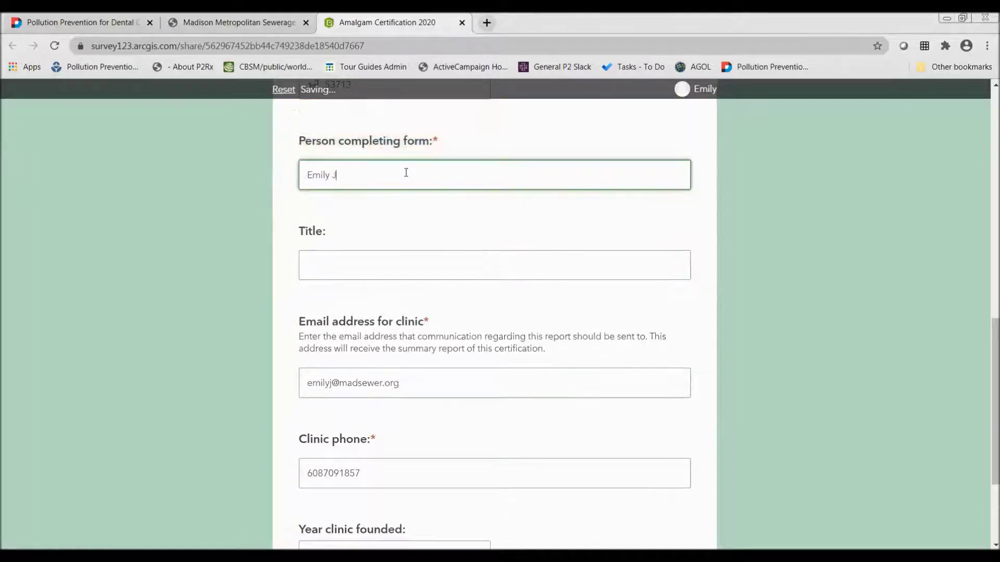
pyautogui.click(372, 255)
pyautogui.write('P')
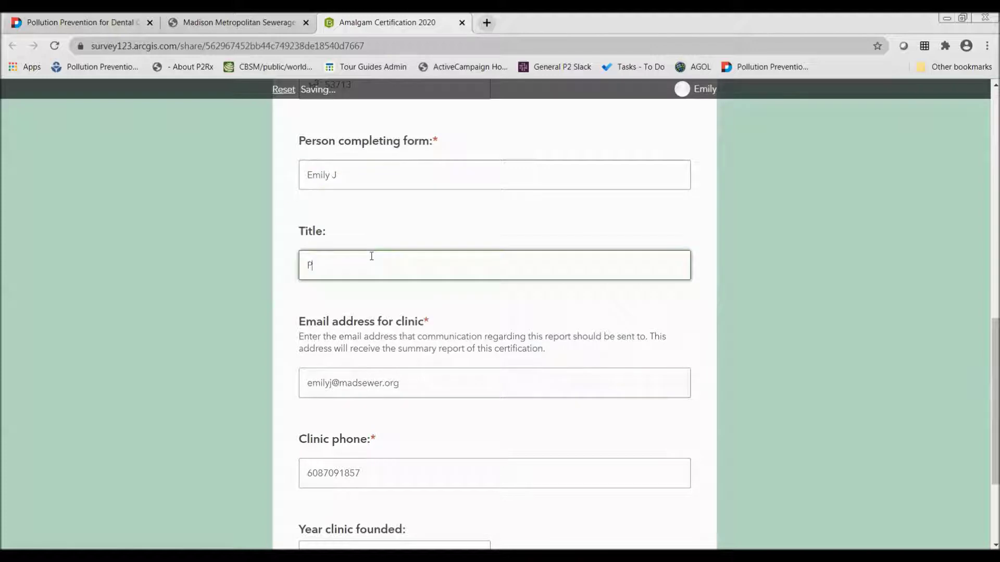
pyautogui.write('2 specialist')
# Scroll to the bottom of the page to the Year clinic founded field
pyautogui.scroll(-1, 395, 313)
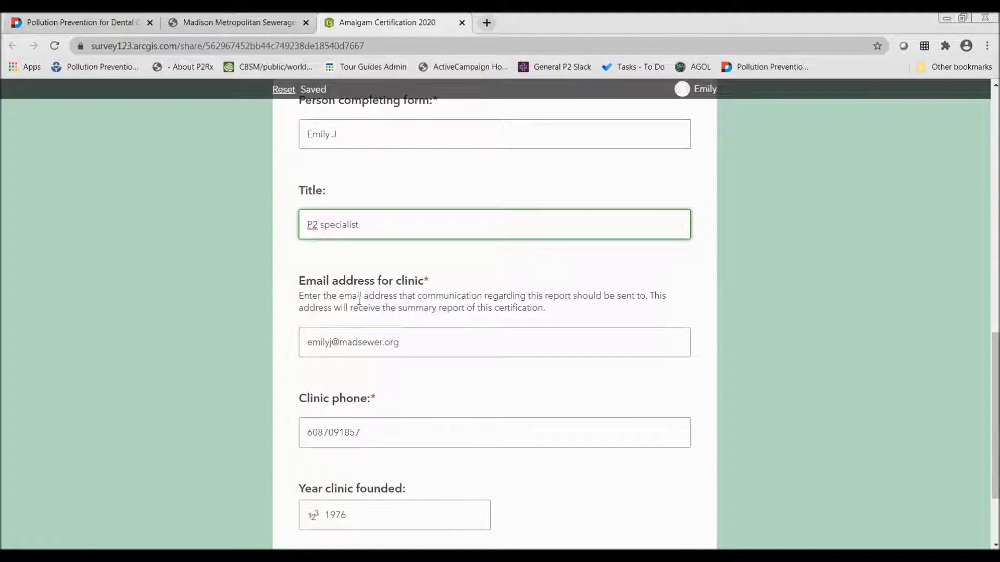
pyautogui.scroll(-3, 359, 300)
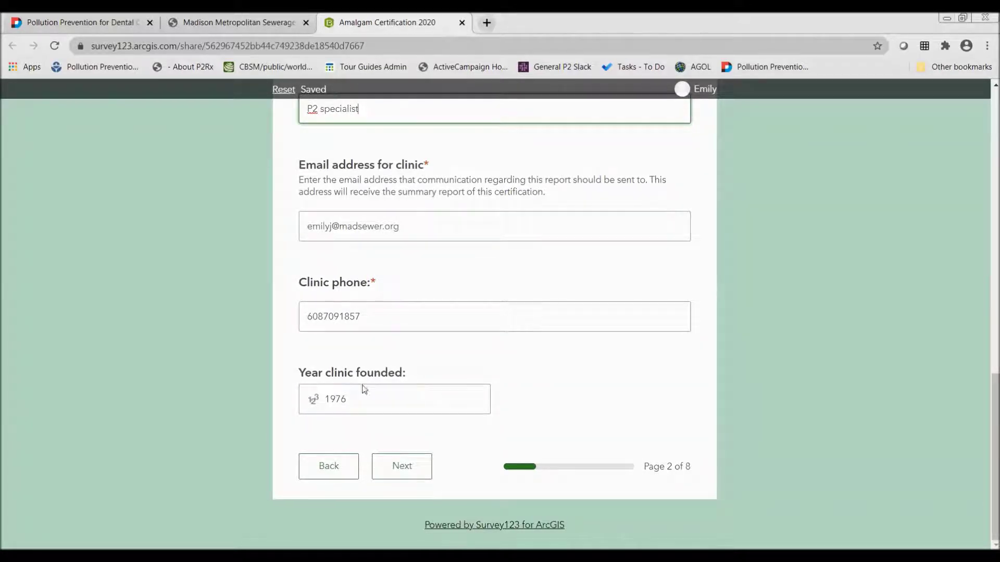
pyautogui.moveTo(412, 376); pyautogui.dragTo(379, 374)
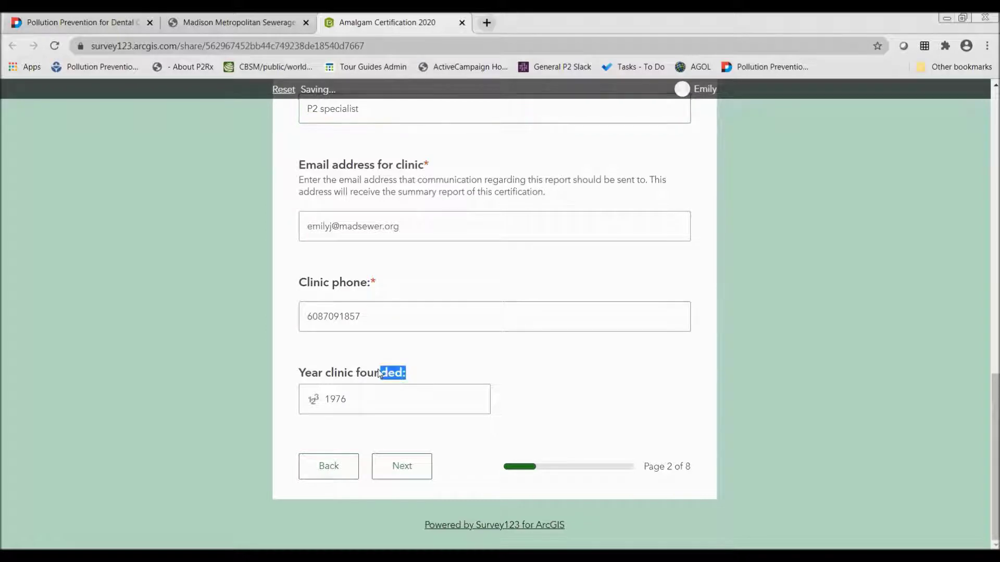
# Confirm the founding year 1976 and advance to the amalgam use section
pyautogui.click(415, 373)
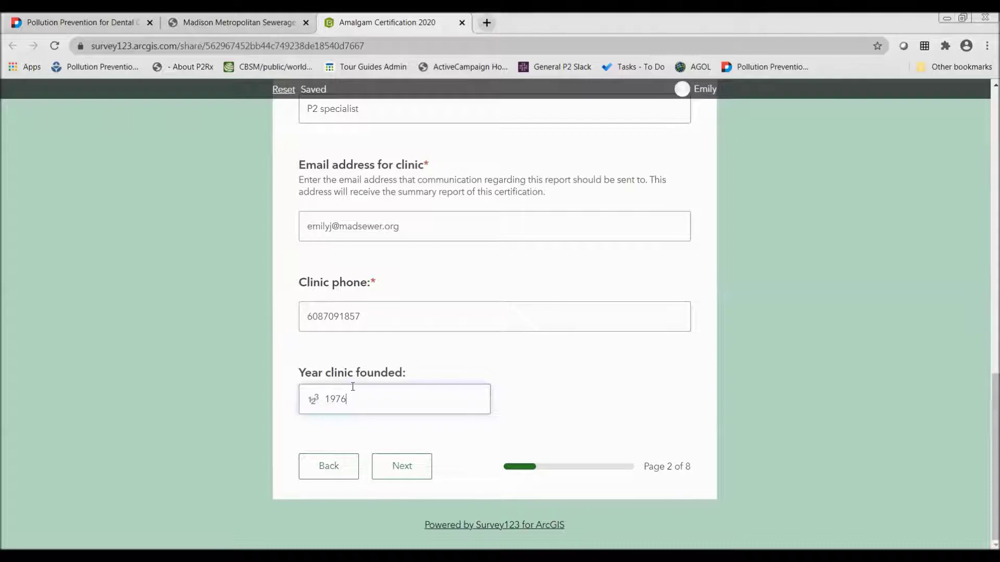
pyautogui.click(409, 472)
# Tick, then untick, 'places new amalgam fillings' and 'removes amalgam fillings' in question 2
pyautogui.scroll(-1, 444, 285)
pyautogui.scroll(2, 444, 286)
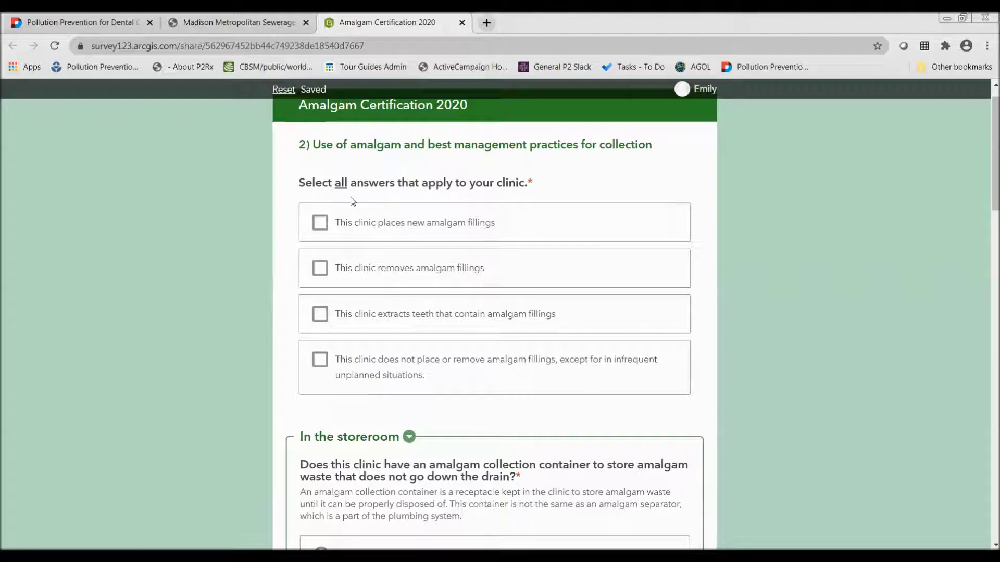
pyautogui.click(321, 223)
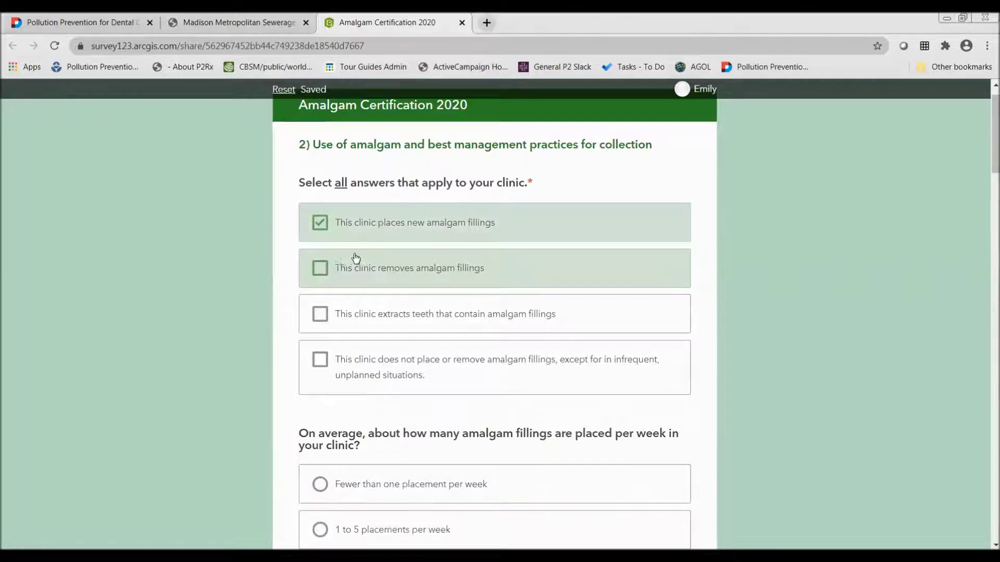
pyautogui.click(317, 270)
pyautogui.click(317, 269)
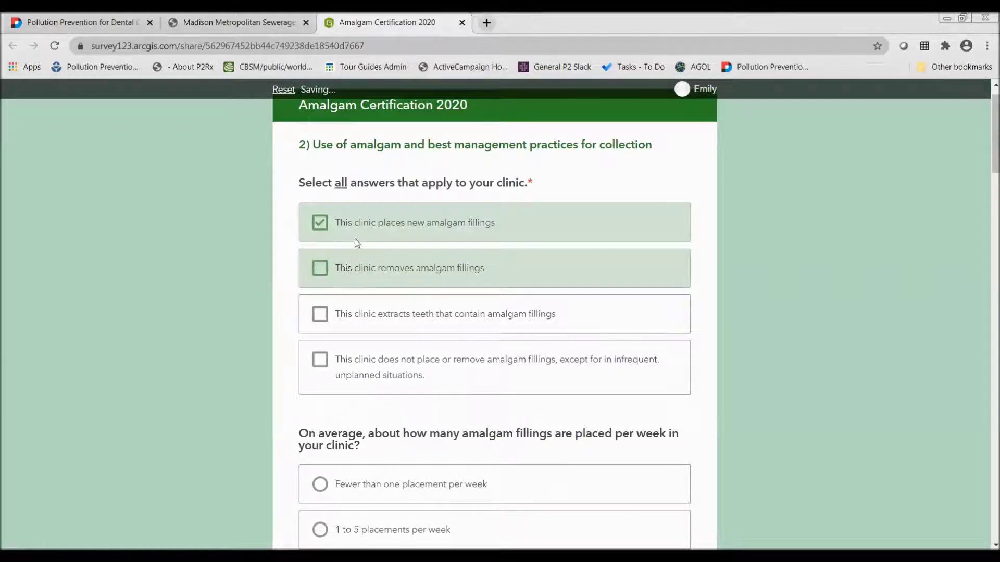
pyautogui.click(317, 222)
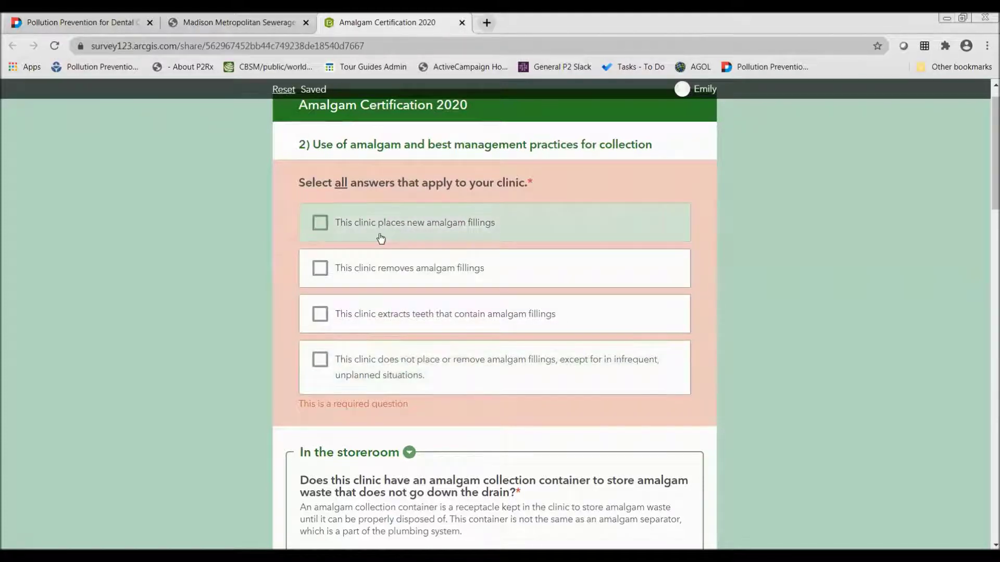
# In question 2, tick places new fillings, removes fillings, and extracts teeth containing amalgam
pyautogui.click(320, 223)
pyautogui.click(321, 268)
pyautogui.scroll(-1, 511, 409)
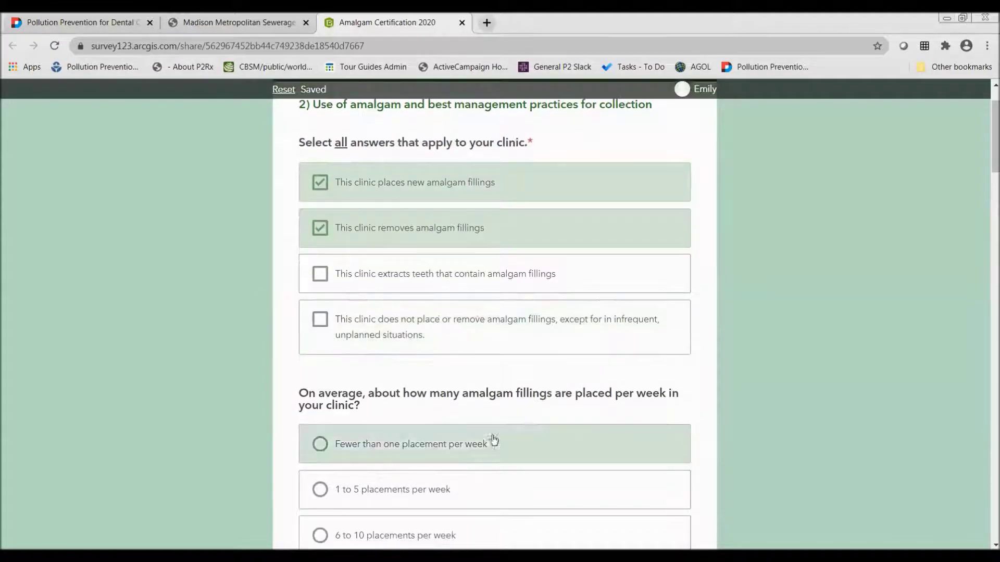
pyautogui.scroll(-10, 493, 440)
pyautogui.scroll(12, 342, 410)
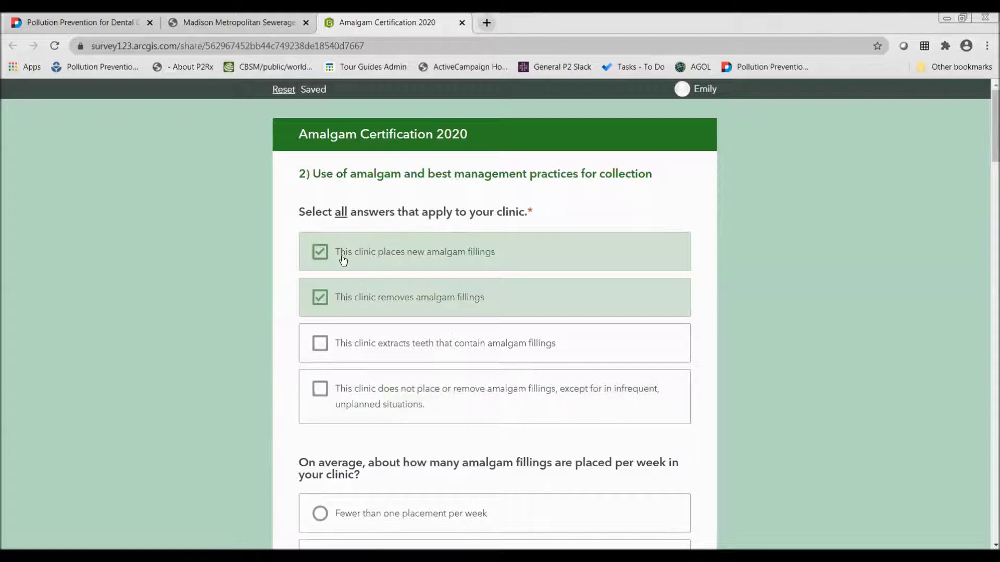
pyautogui.scroll(-4, 335, 297)
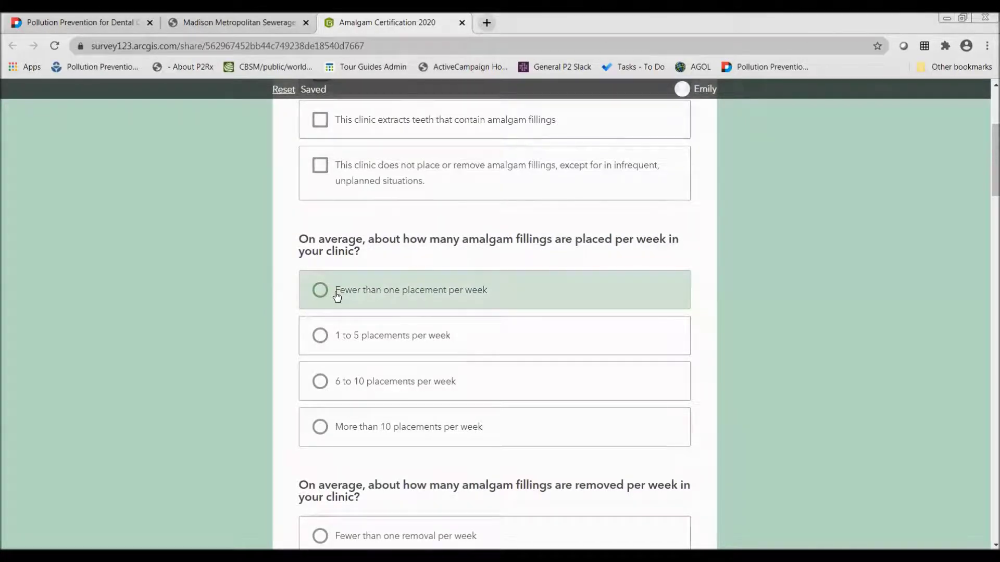
pyautogui.scroll(4, 337, 296)
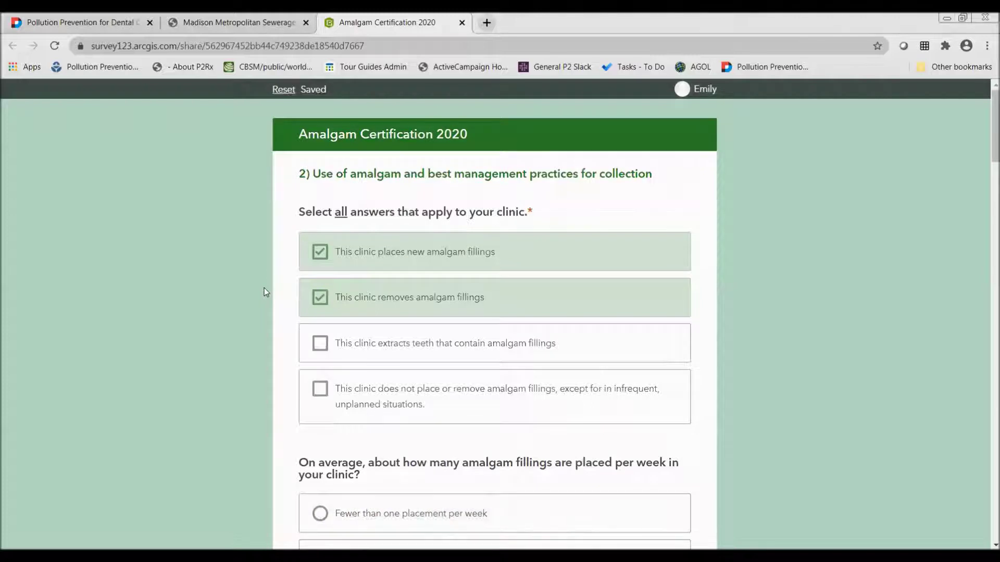
pyautogui.click(325, 252)
pyautogui.click(324, 252)
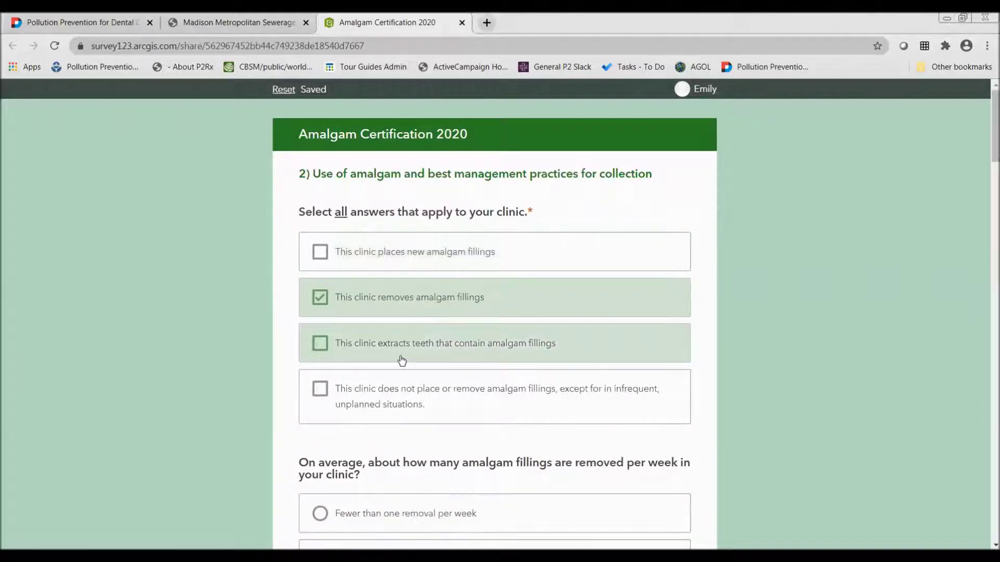
pyautogui.click(318, 250)
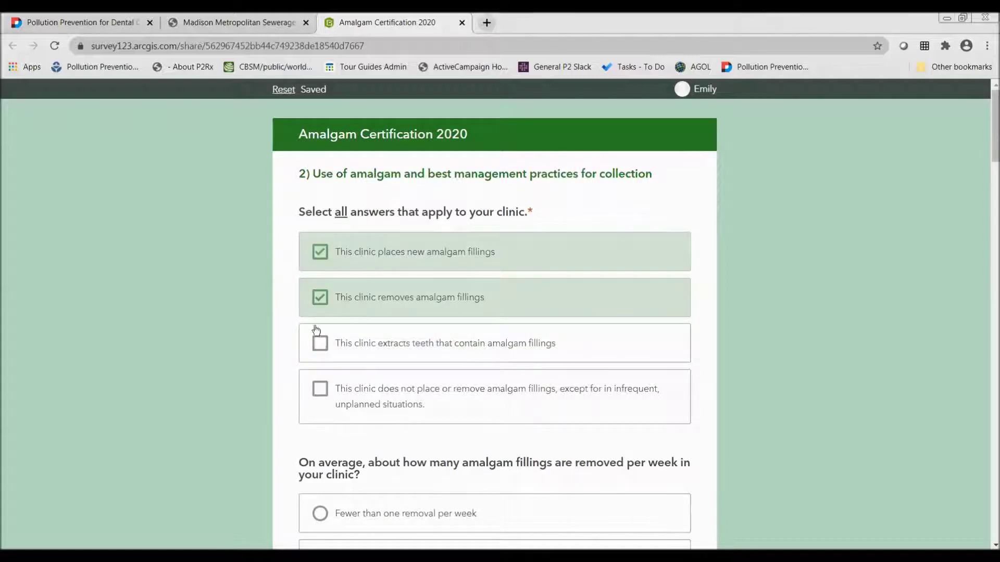
pyautogui.click(320, 346)
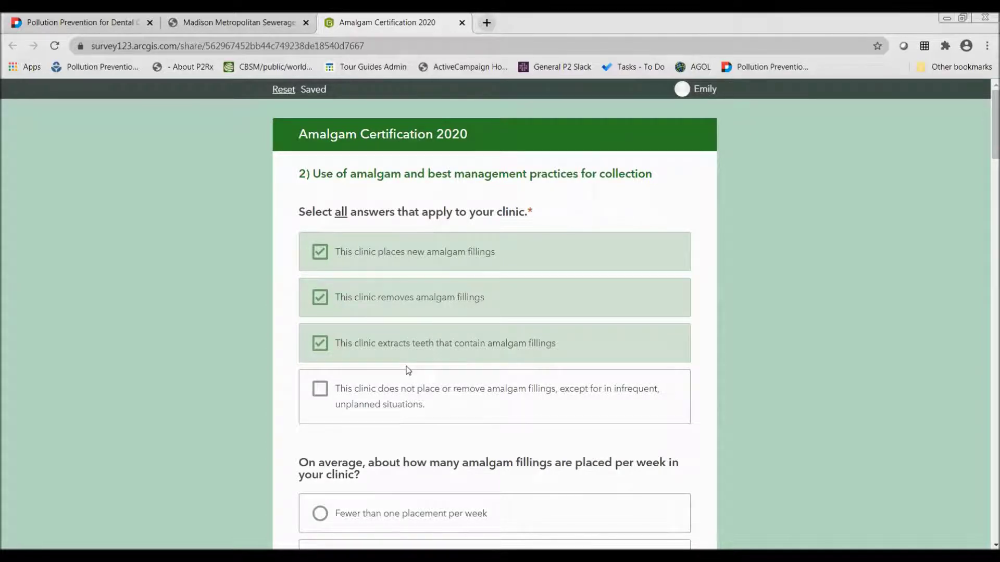
# Answer '1 to 5 per week' for both amalgam placements and amalgam removals
pyautogui.scroll(-6, 408, 370)
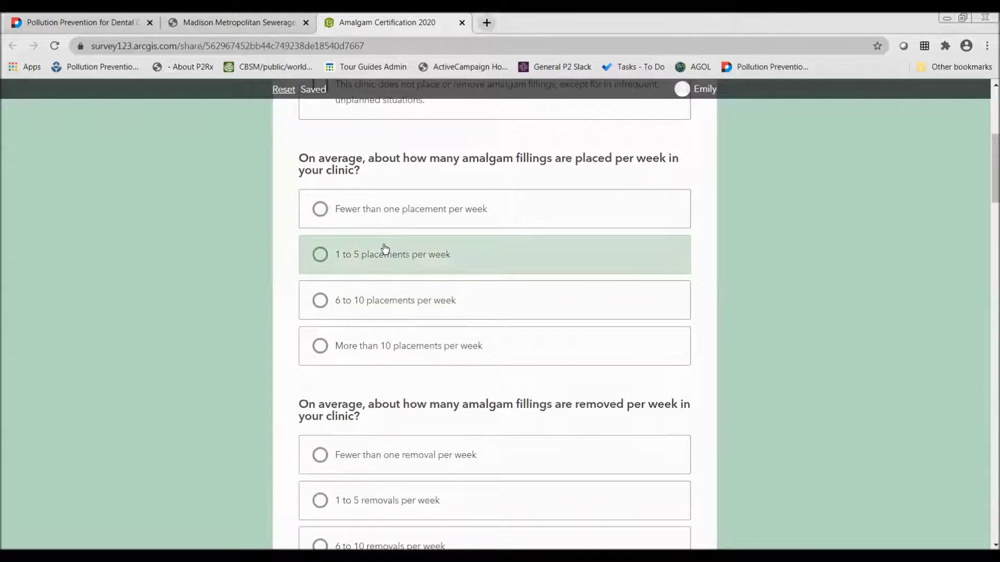
pyautogui.scroll(-1, 385, 248)
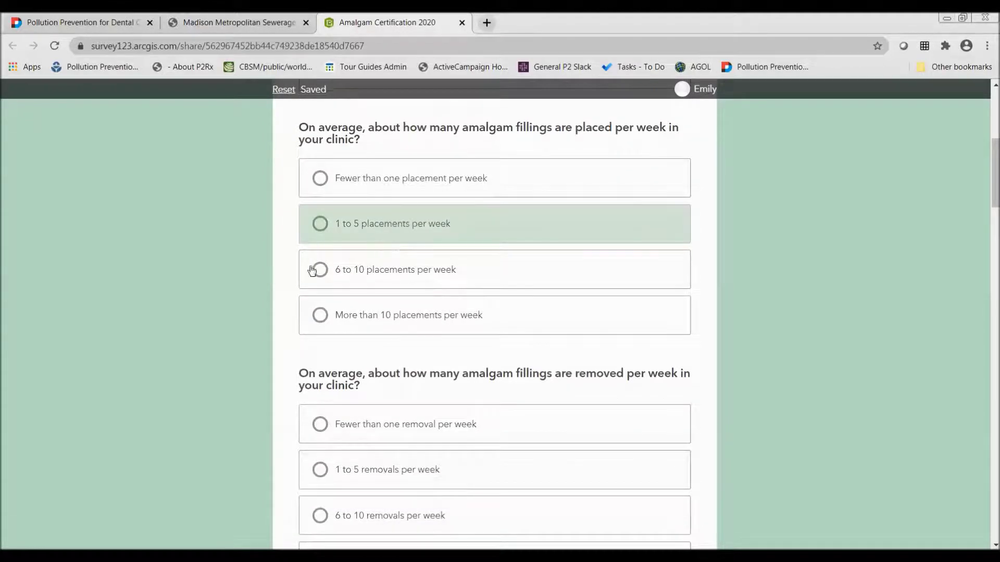
pyautogui.click(398, 224)
pyautogui.click(395, 486)
pyautogui.scroll(-1, 141, 455)
pyautogui.scroll(-10, 141, 455)
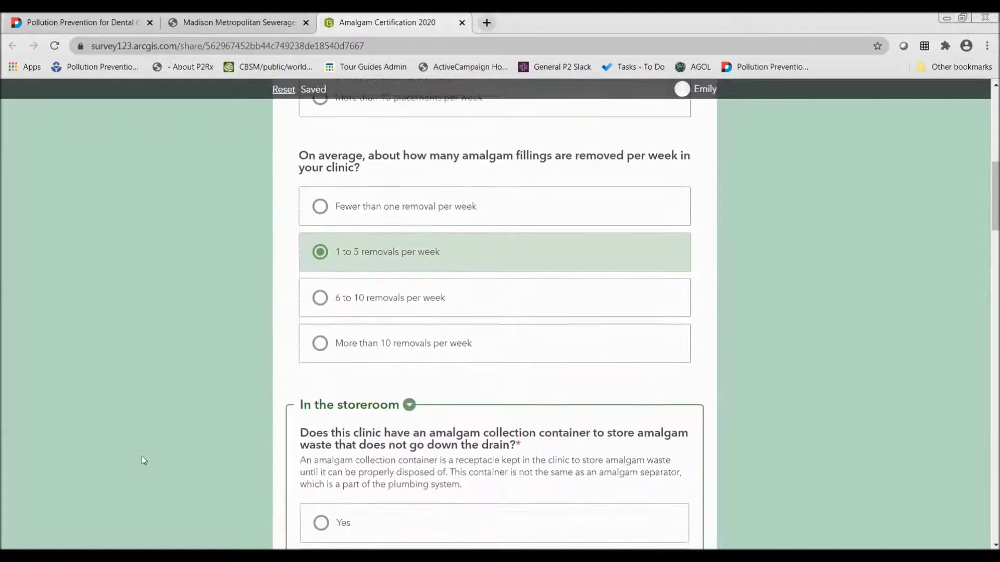
pyautogui.scroll(1, 142, 454)
pyautogui.scroll(1, 143, 458)
pyautogui.scroll(-1, 143, 458)
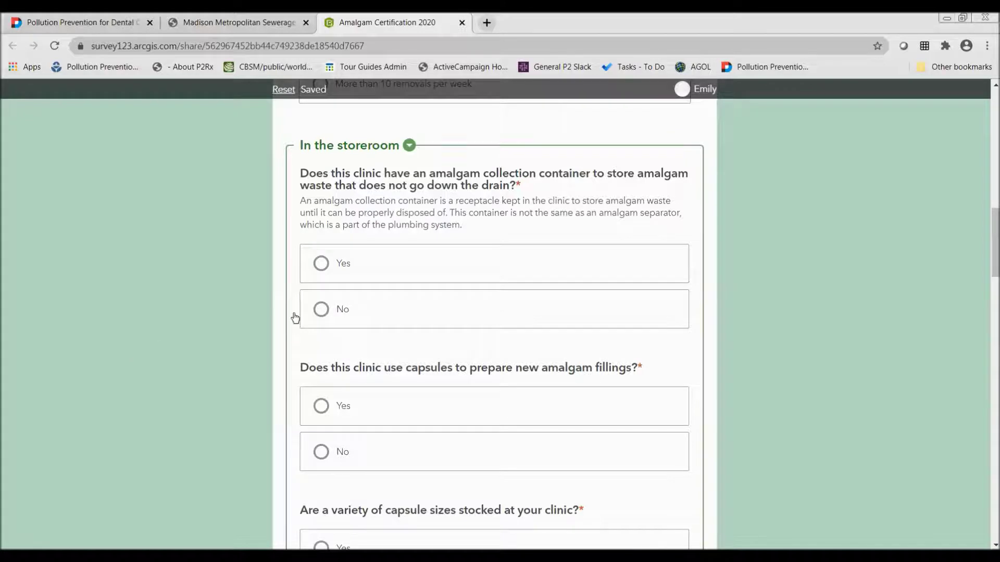
# Answer Yes to the amalgam collection container, capsule use, and stocking various capsule sizes
pyautogui.click(352, 276)
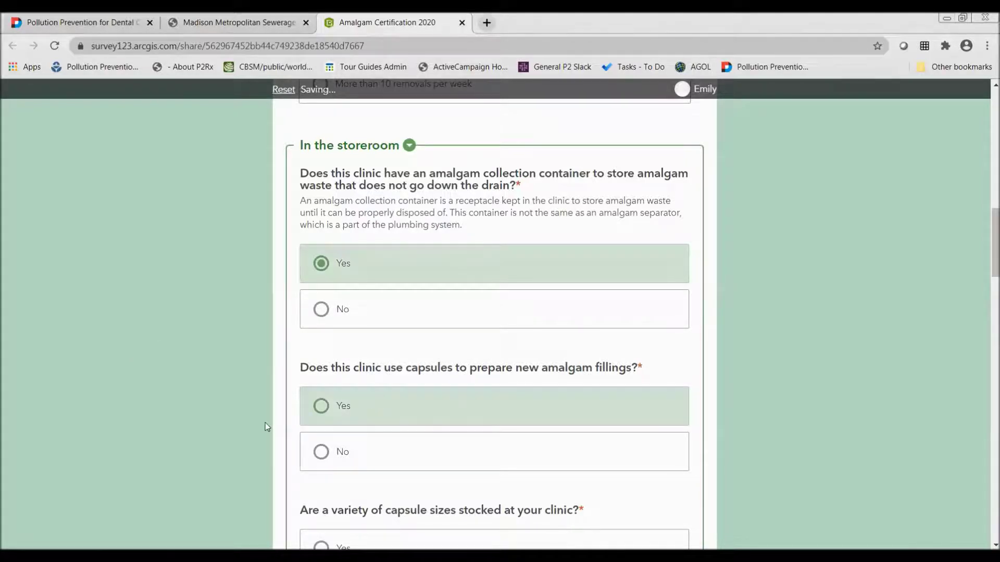
pyautogui.click(373, 399)
pyautogui.scroll(-4, 339, 371)
pyautogui.click(363, 339)
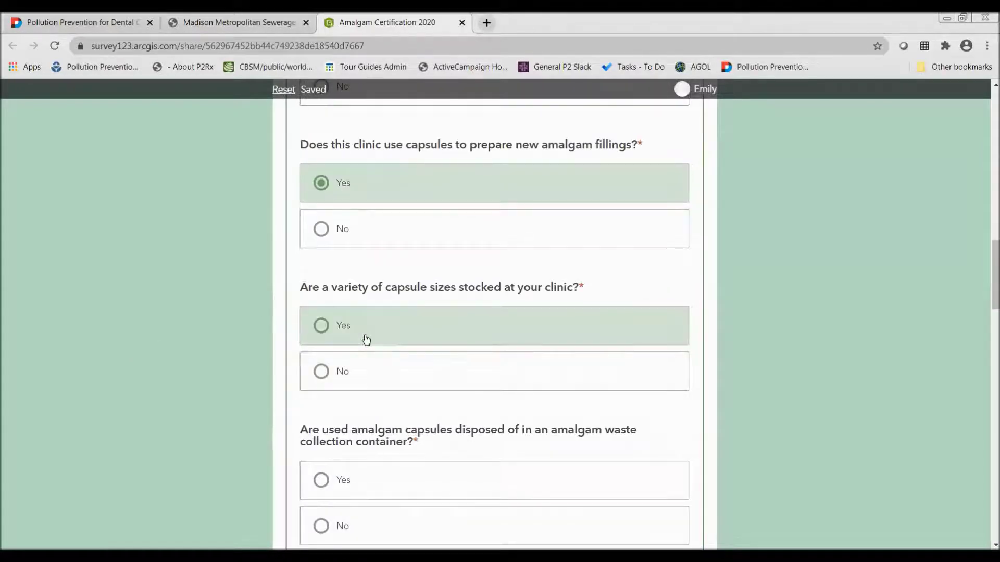
pyautogui.scroll(-7, 364, 339)
pyautogui.click(536, 239)
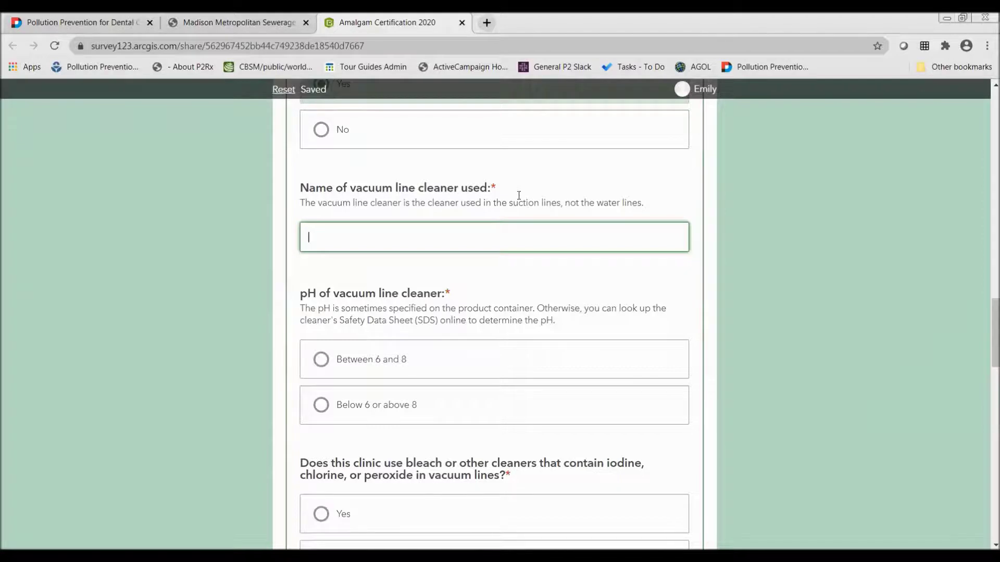
# Enter Neutrosol as the vacuum line cleaner name
pyautogui.write('Neutrosol')
pyautogui.click(232, 337)
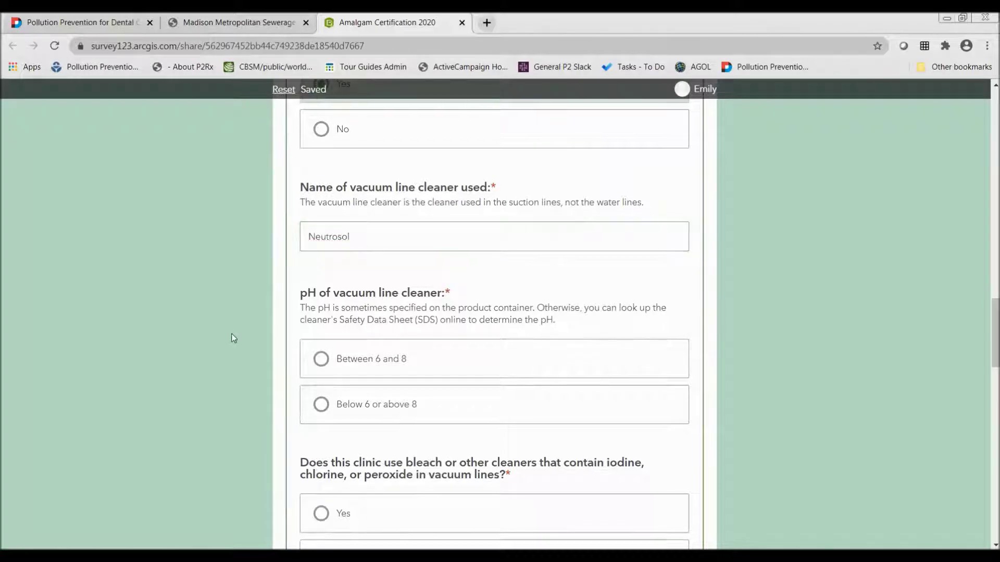
# Set the cleaner pH to 'Below 6 or above 8' and answer No to bleach-type cleaners
pyautogui.scroll(-2, 232, 338)
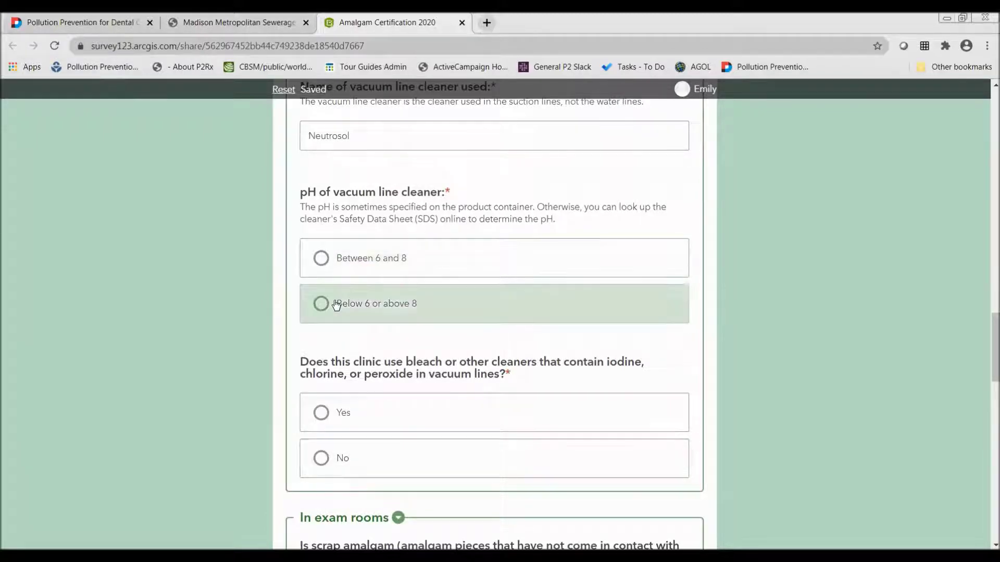
pyautogui.click(369, 306)
pyautogui.scroll(-1, 241, 395)
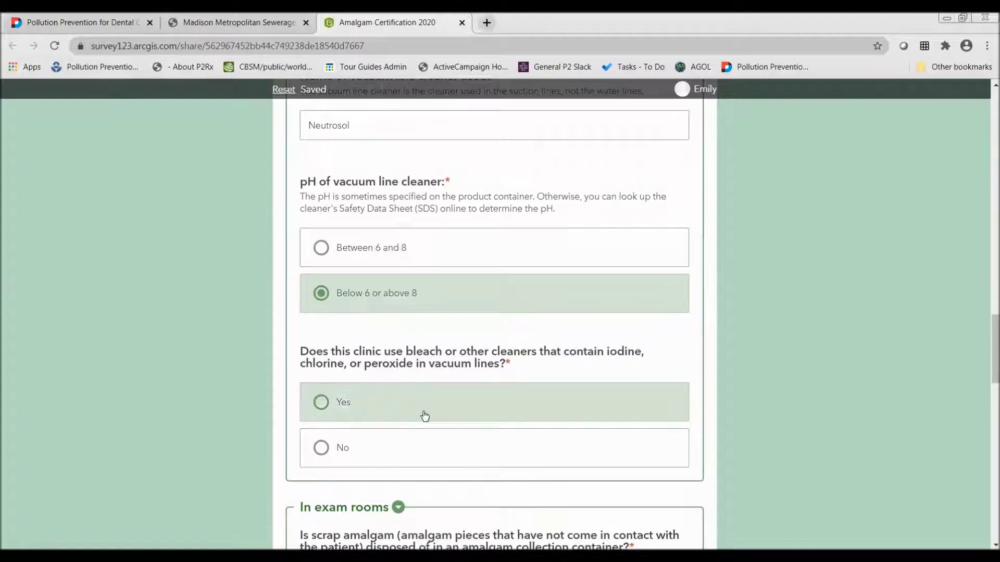
pyautogui.click(400, 446)
pyautogui.scroll(-6, 219, 461)
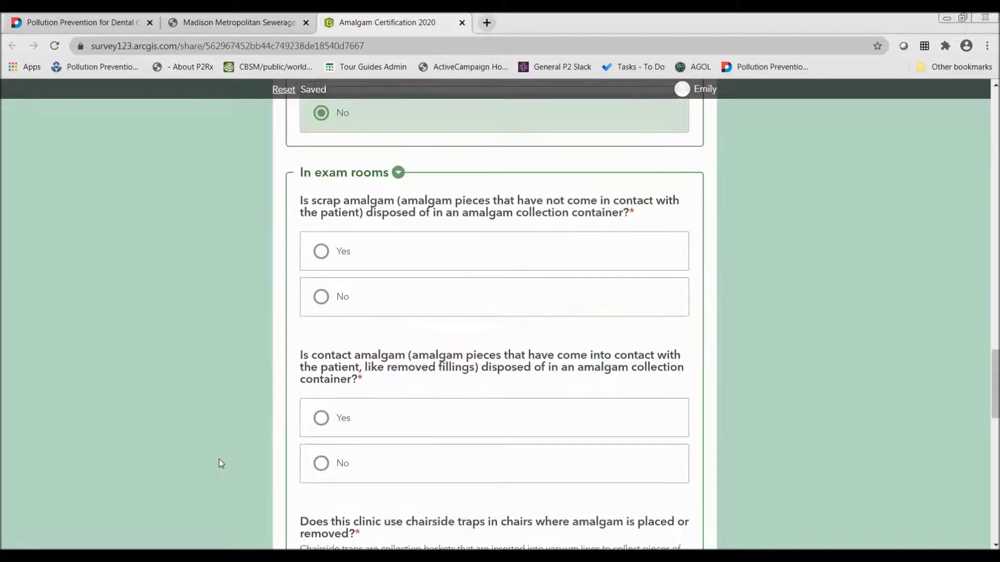
# Answer Yes to scrap and contact amalgam going into the collection container
pyautogui.scroll(-1, 216, 298)
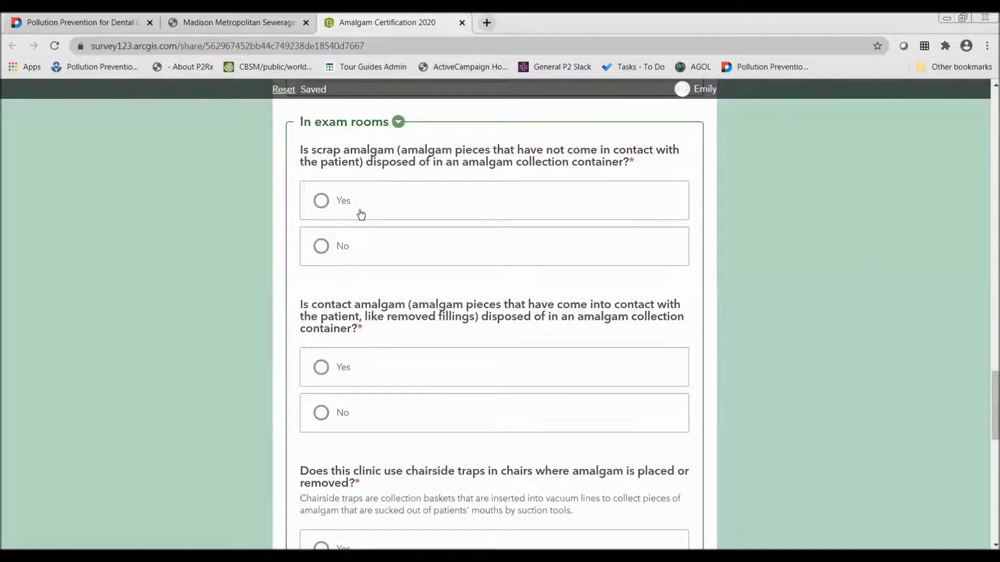
pyautogui.press('space')
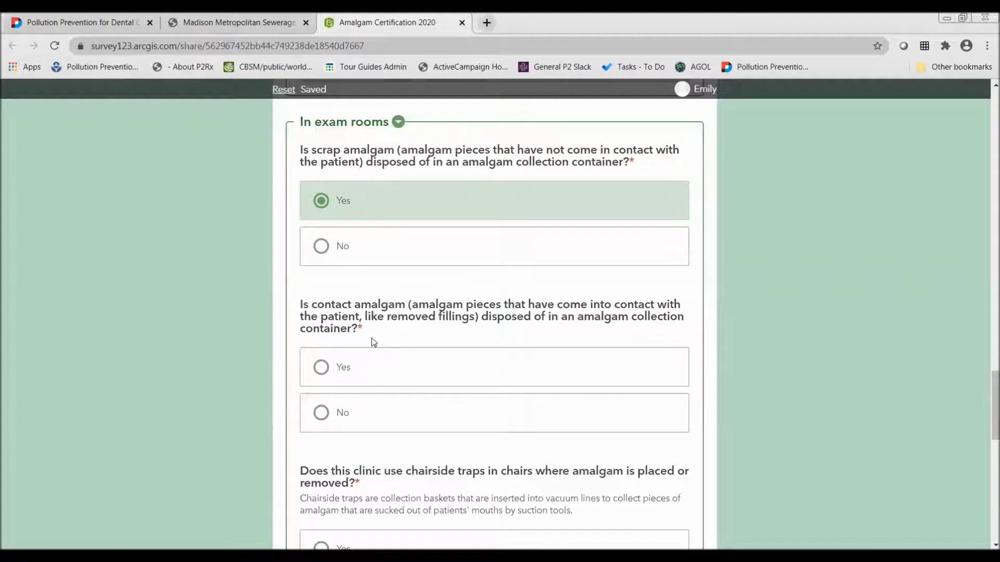
pyautogui.click(353, 377)
pyautogui.scroll(-3, 353, 377)
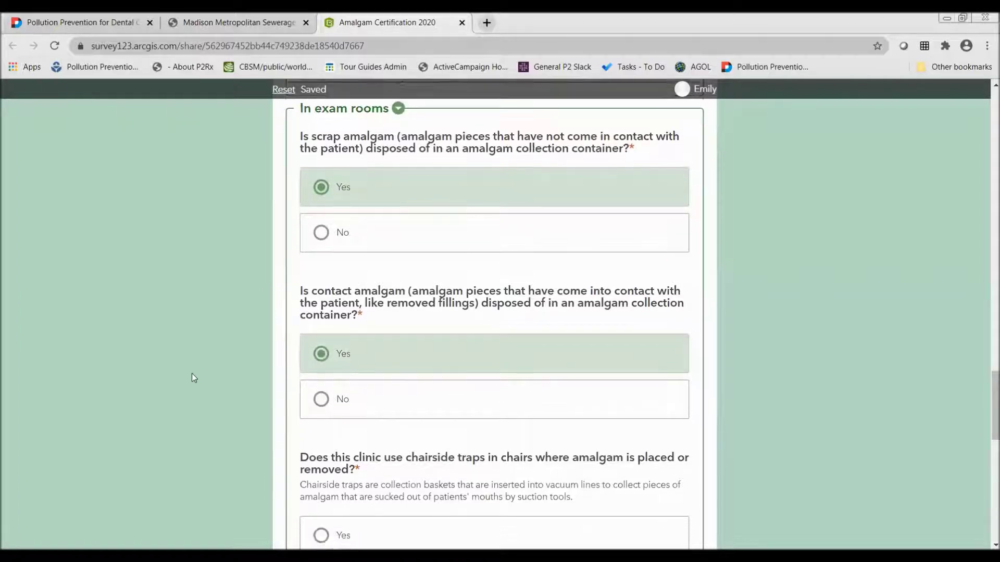
# Answer Yes to using chairside traps and disposing them in the container
pyautogui.click(374, 433)
pyautogui.scroll(-5, 245, 444)
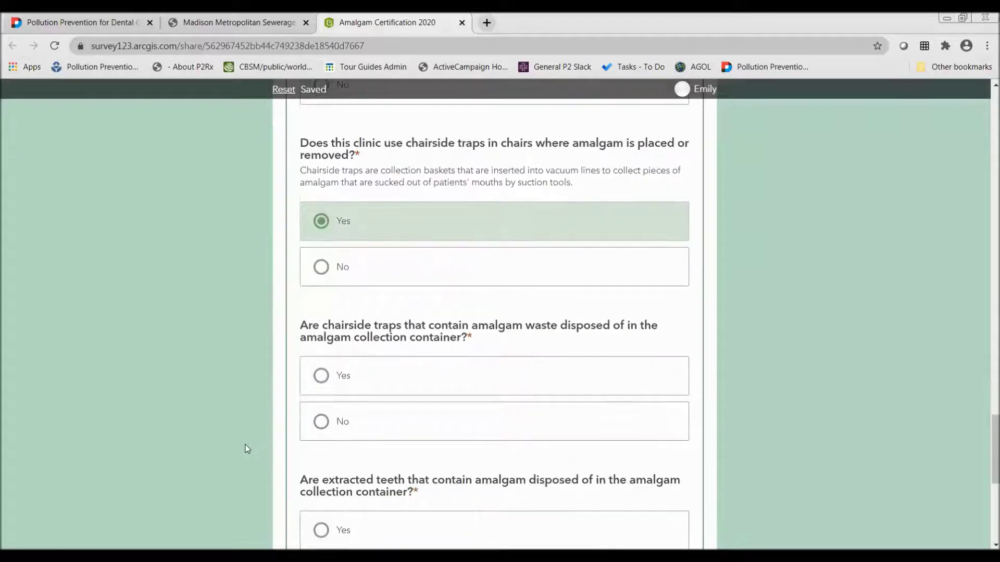
pyautogui.click(397, 323)
pyautogui.scroll(-2, 218, 393)
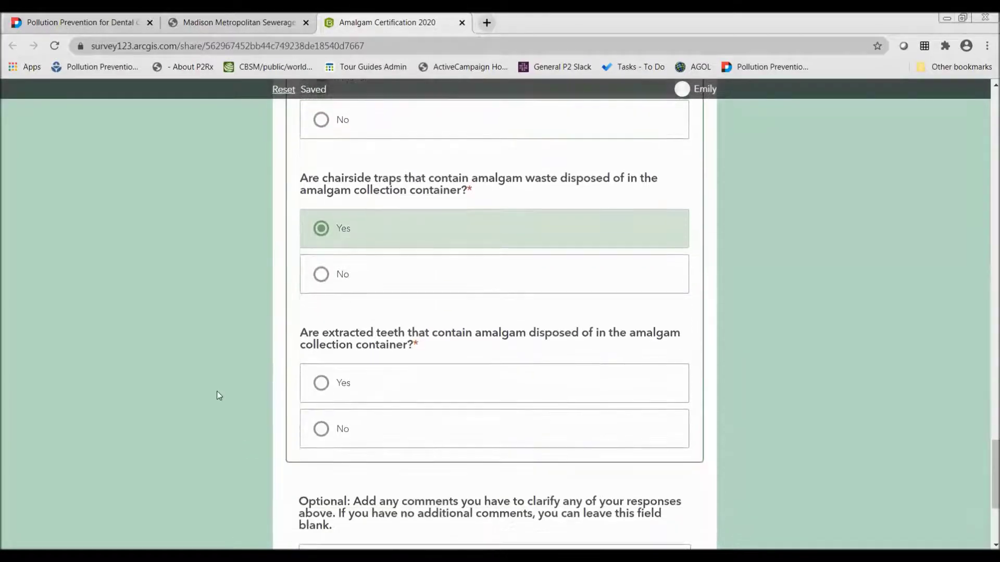
# Answer Yes to the extracted-teeth question, leaving the optional comments blank
pyautogui.click(323, 380)
pyautogui.scroll(-4, 217, 379)
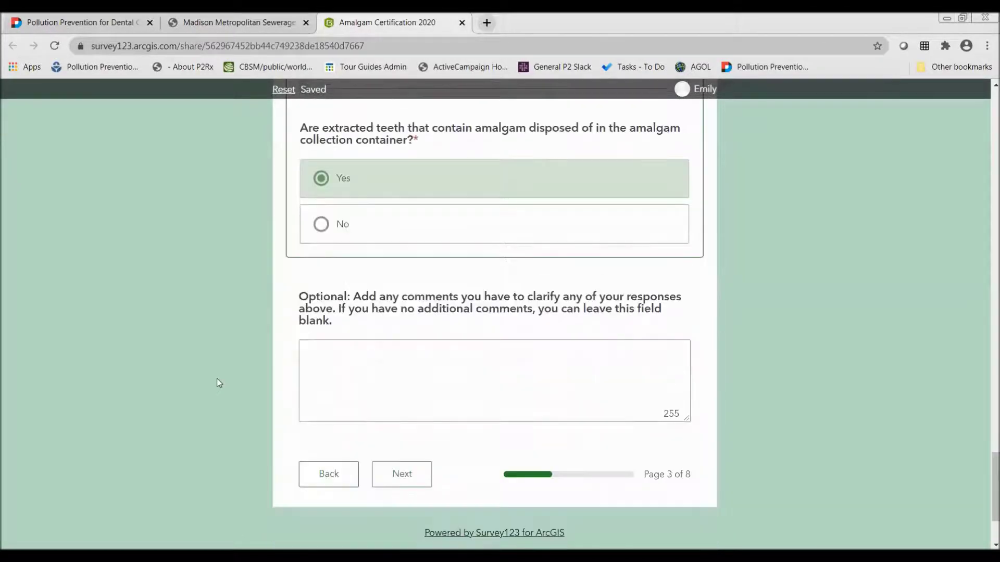
pyautogui.click(376, 346)
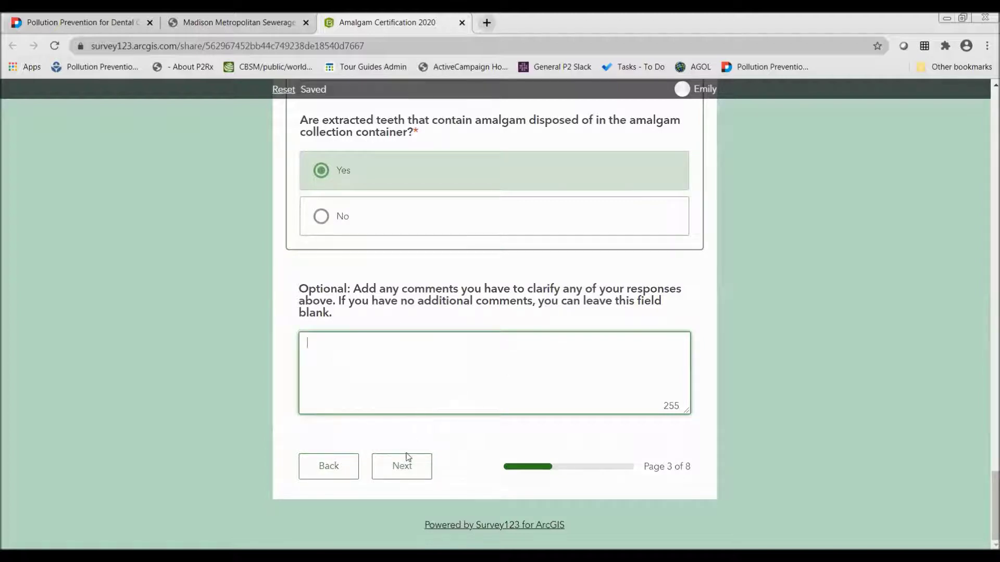
# Advance to section 3 and set the device type to 'A holding tank'
pyautogui.click(399, 468)
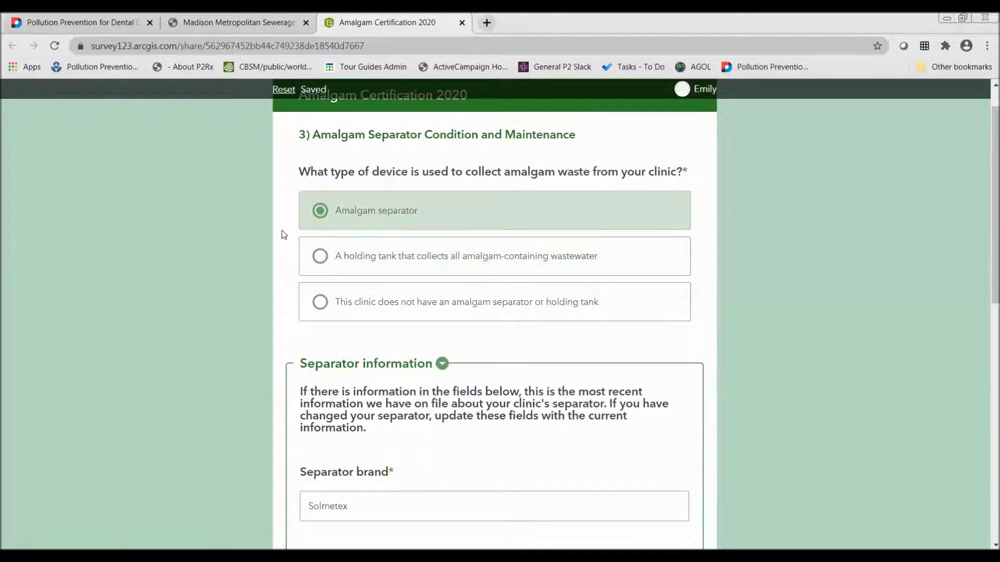
pyautogui.click(320, 256)
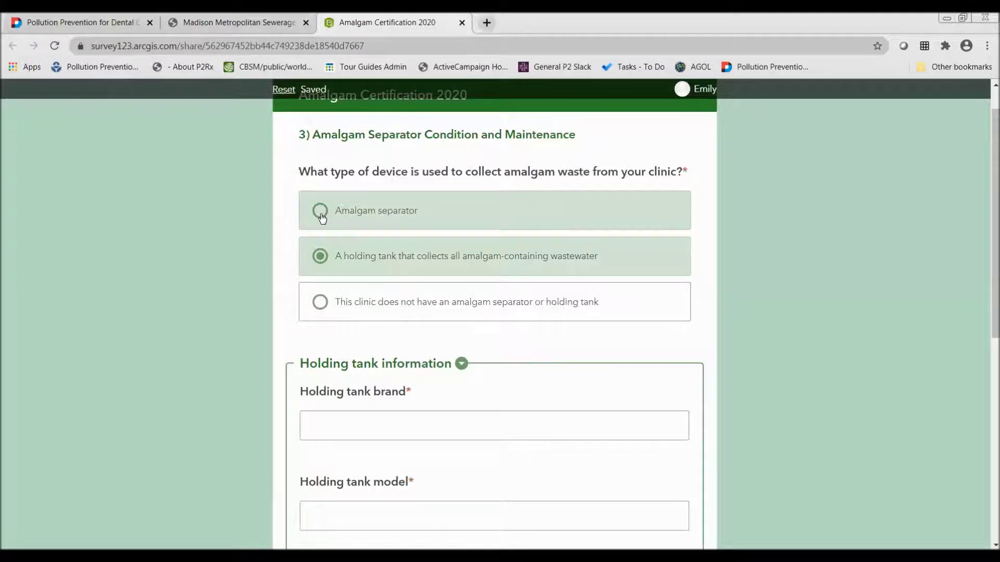
# Switch the device type back to Amalgam separator and review the Solmetex Hg5 NXT details
pyautogui.click(320, 214)
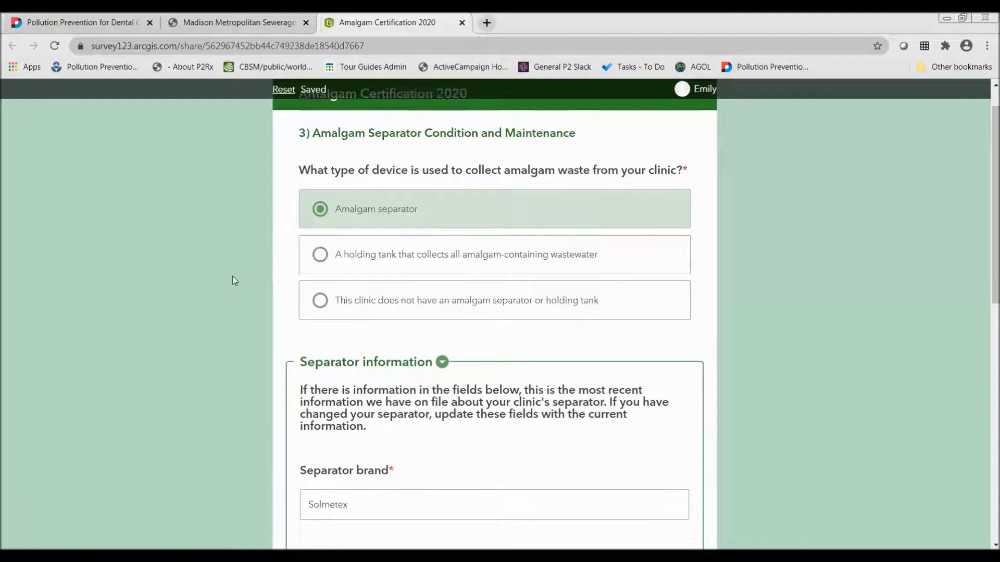
pyautogui.scroll(-2, 235, 281)
pyautogui.scroll(1, 235, 280)
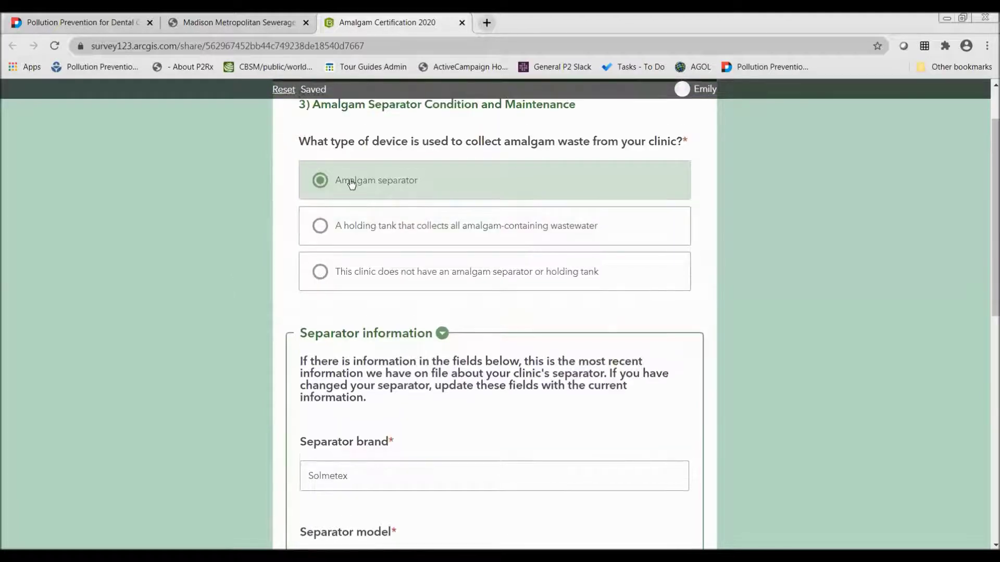
pyautogui.scroll(-1, 374, 333)
pyautogui.scroll(-1, 374, 334)
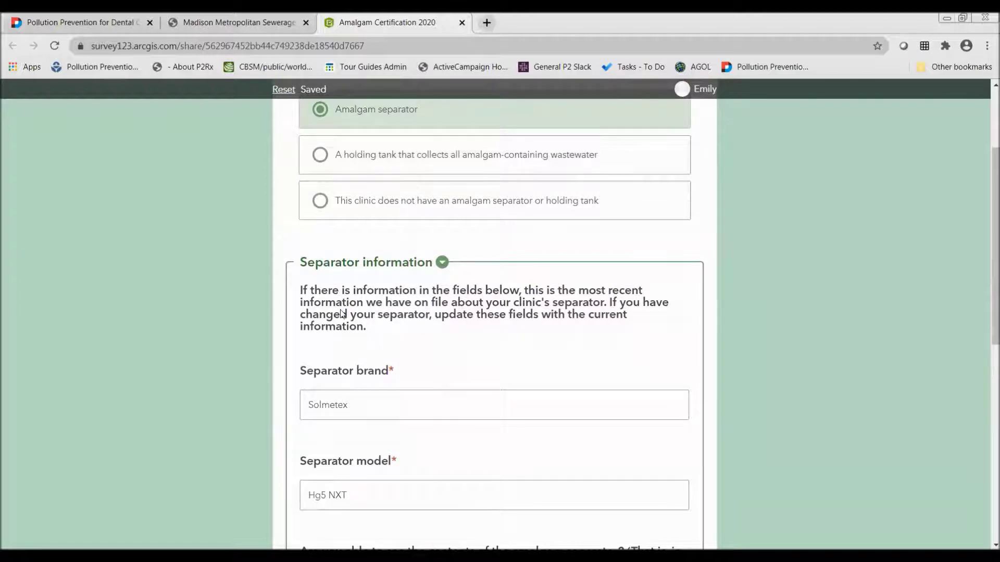
pyautogui.scroll(-2, 412, 388)
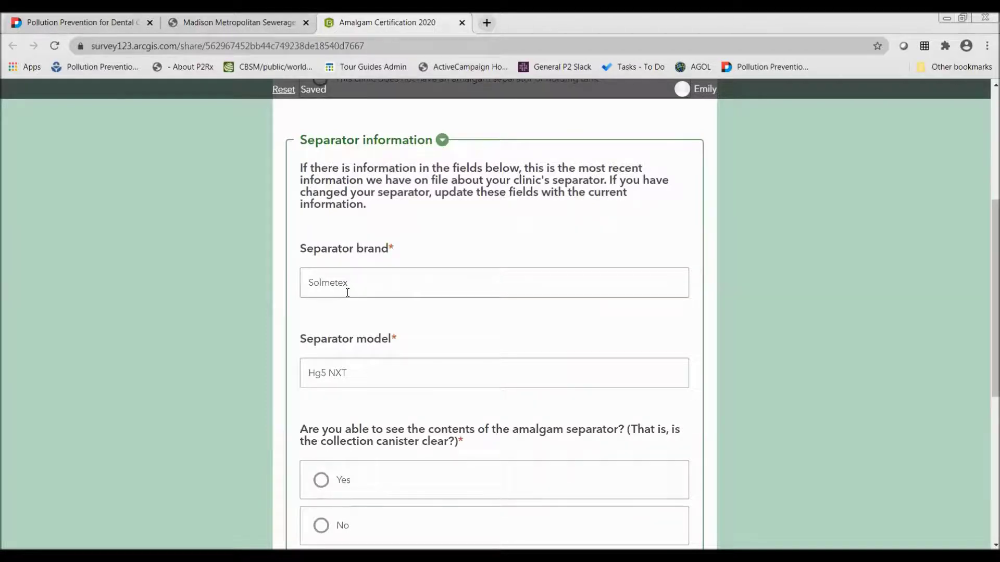
pyautogui.scroll(-2, 347, 292)
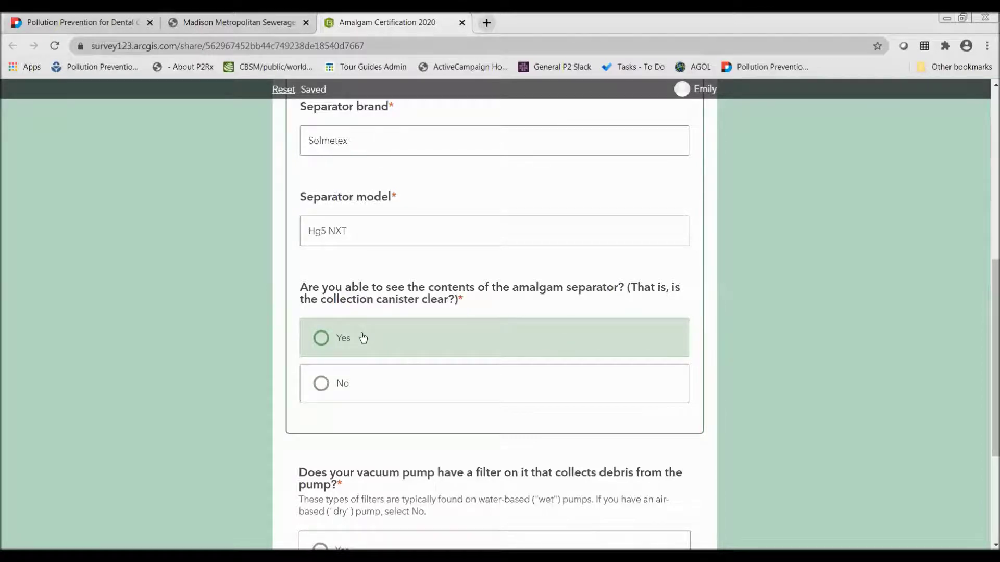
# Answer Yes to seeing the separator contents, bringing up the Separator picture field
pyautogui.click(318, 342)
pyautogui.scroll(-2, 504, 388)
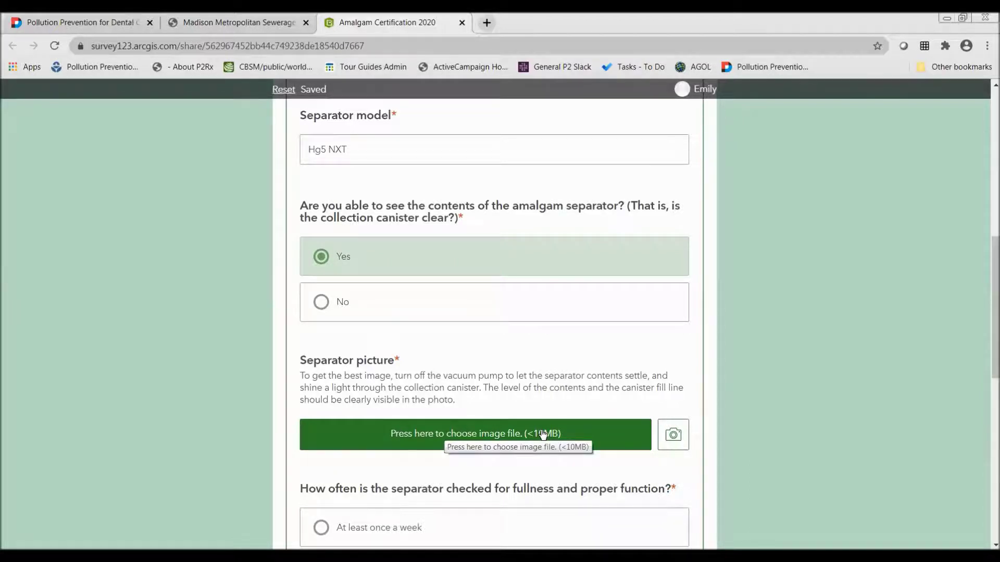
# Attach the JPEG from the Amalgam separator picture folder as the Separator picture
pyautogui.click(543, 434)
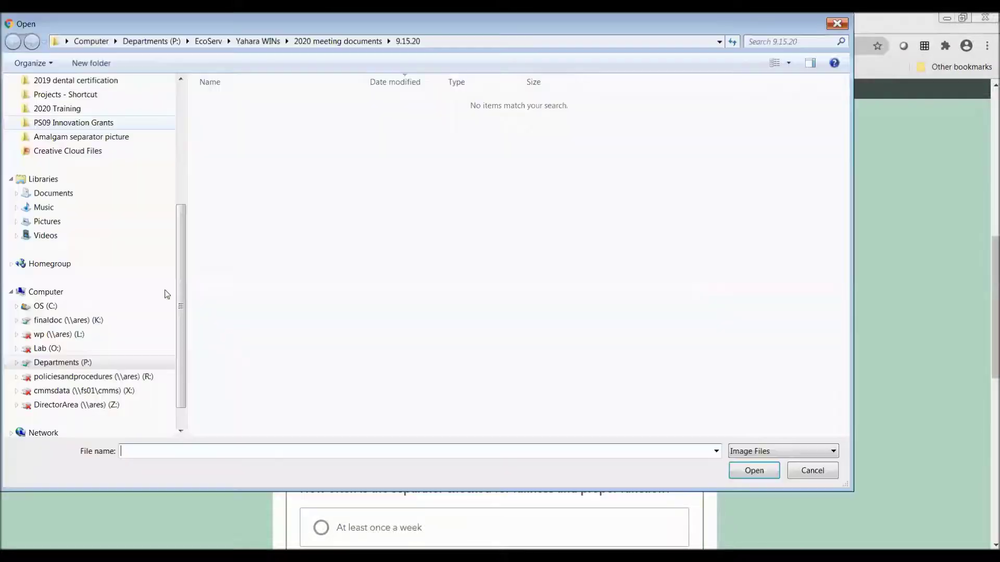
pyautogui.scroll(1, 156, 281)
pyautogui.click(86, 179)
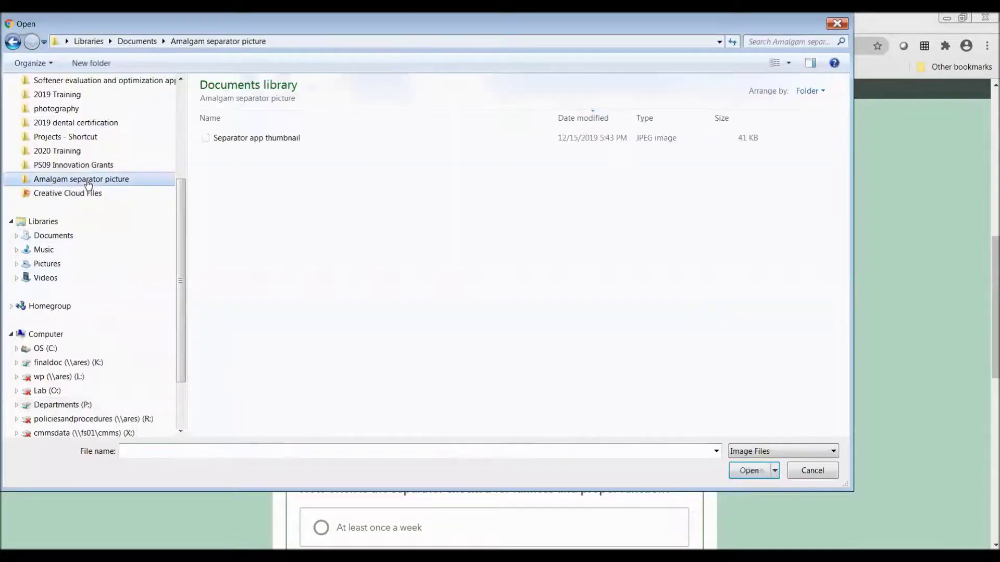
pyautogui.click(299, 137)
pyautogui.click(743, 476)
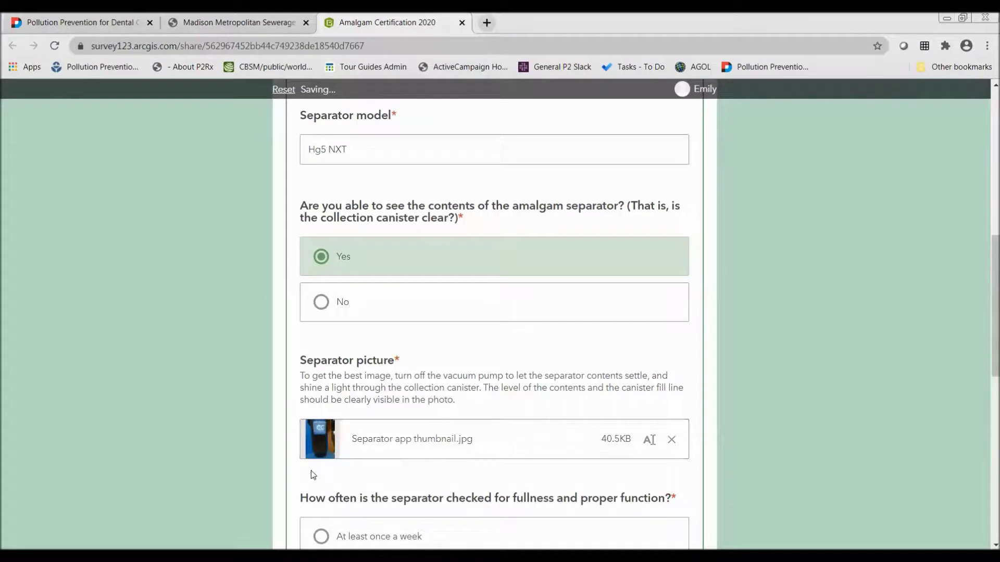
pyautogui.scroll(-1, 312, 474)
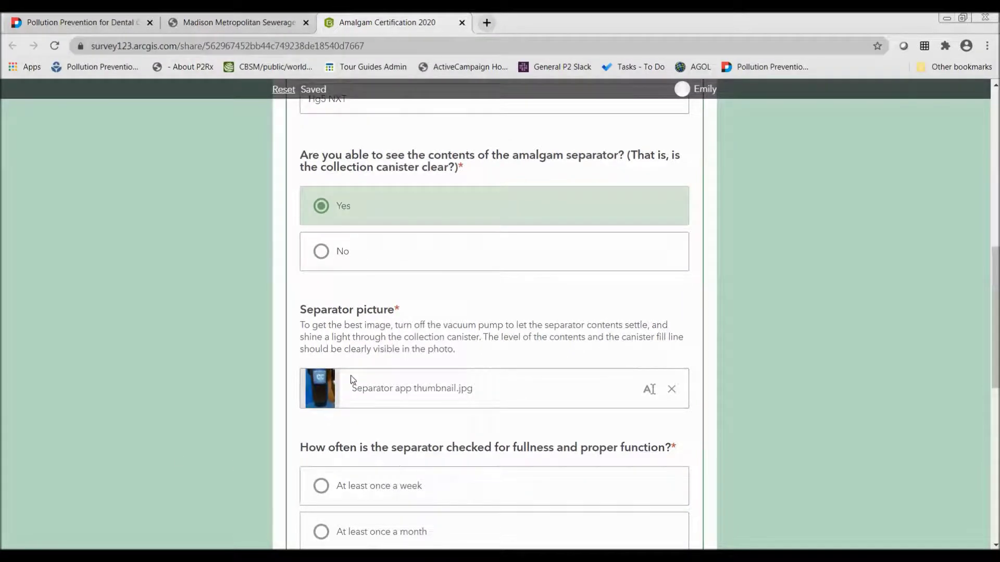
# Preview the attached photo, then rename it to 'My separator'
pyautogui.click(315, 381)
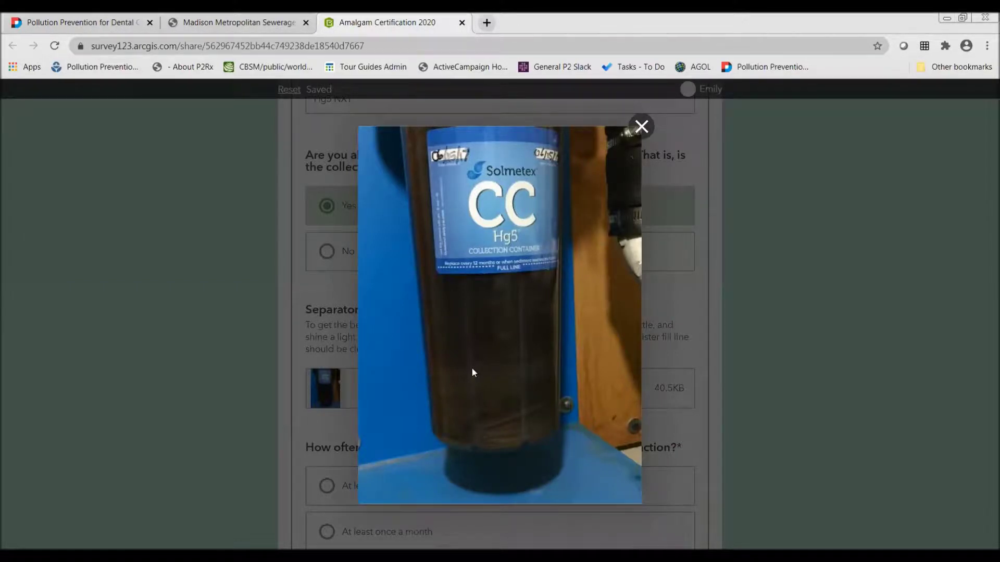
pyautogui.click(645, 122)
pyautogui.moveTo(405, 387)
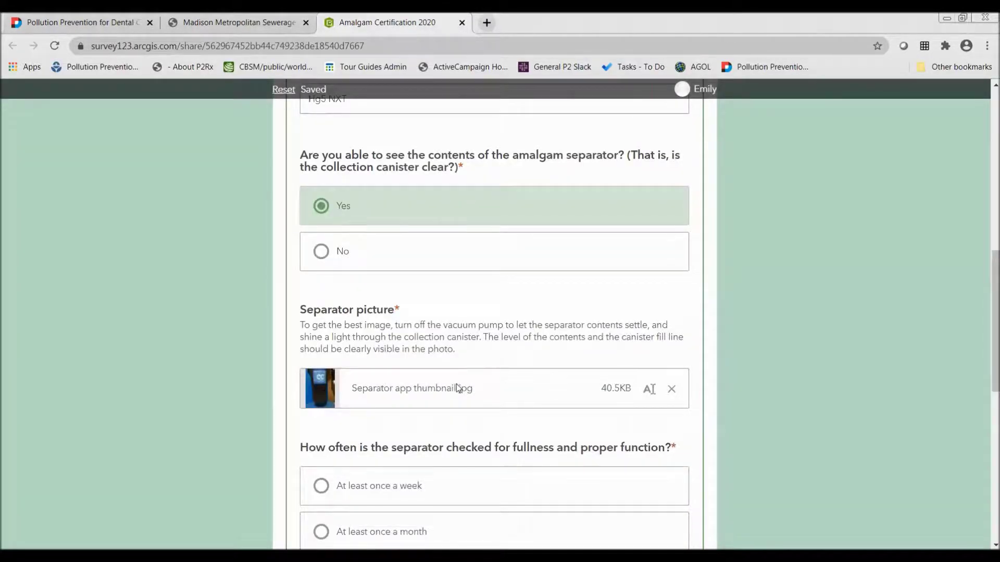
pyautogui.click(649, 389)
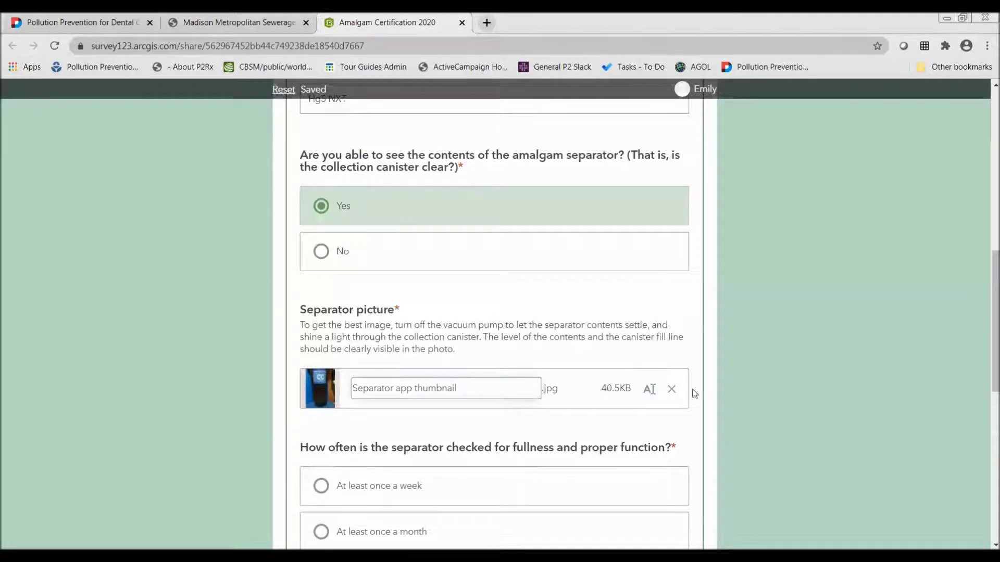
pyautogui.moveTo(471, 388); pyautogui.dragTo(276, 399)
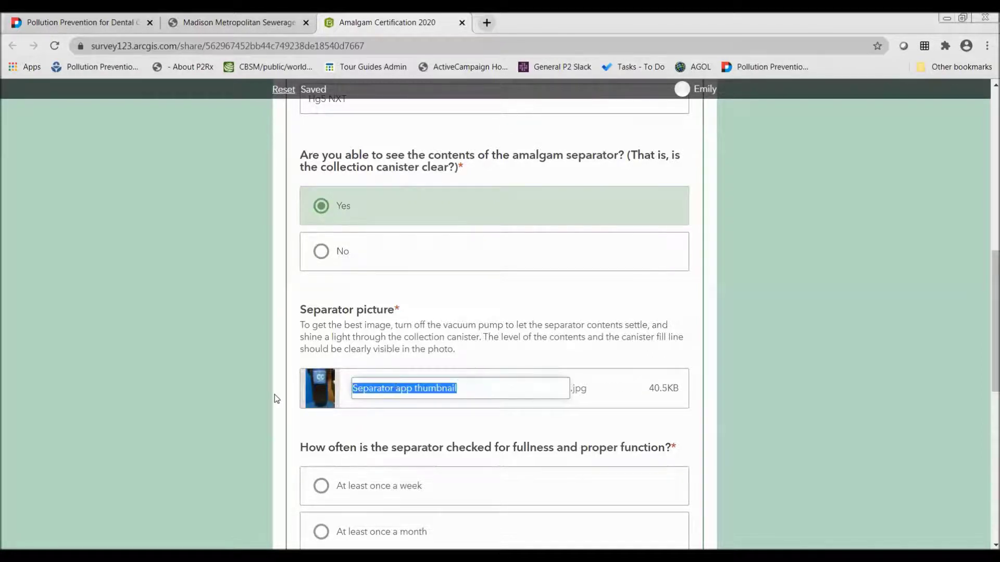
pyautogui.write('My separ')
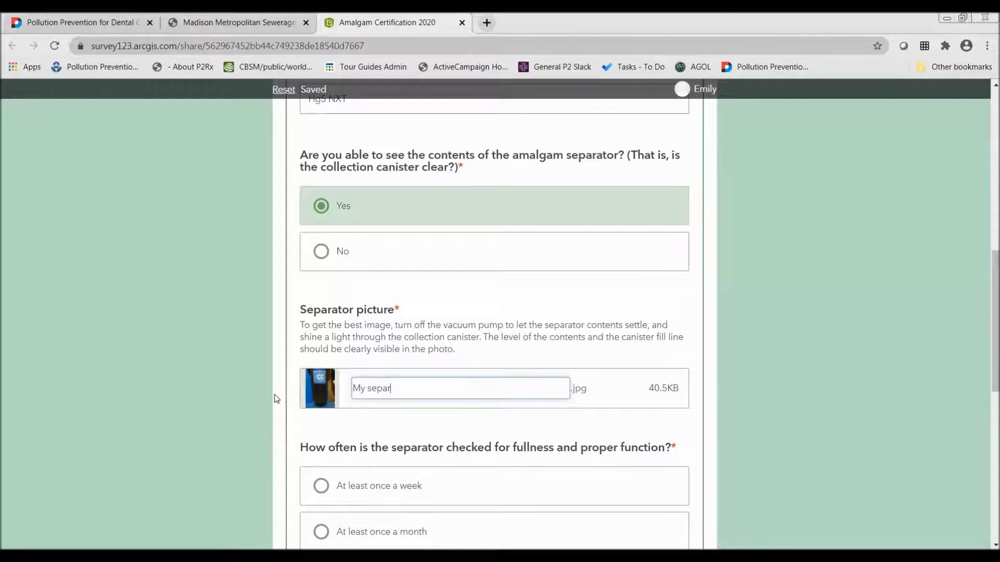
pyautogui.write('ator')
pyautogui.click(362, 424)
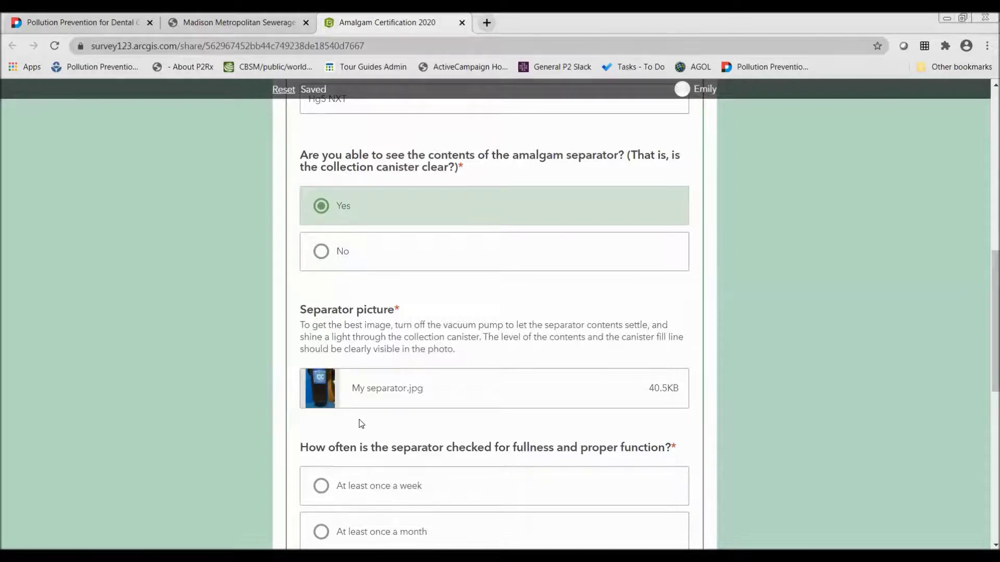
# Answer that the separator is checked at least once a week
pyautogui.scroll(-6, 361, 423)
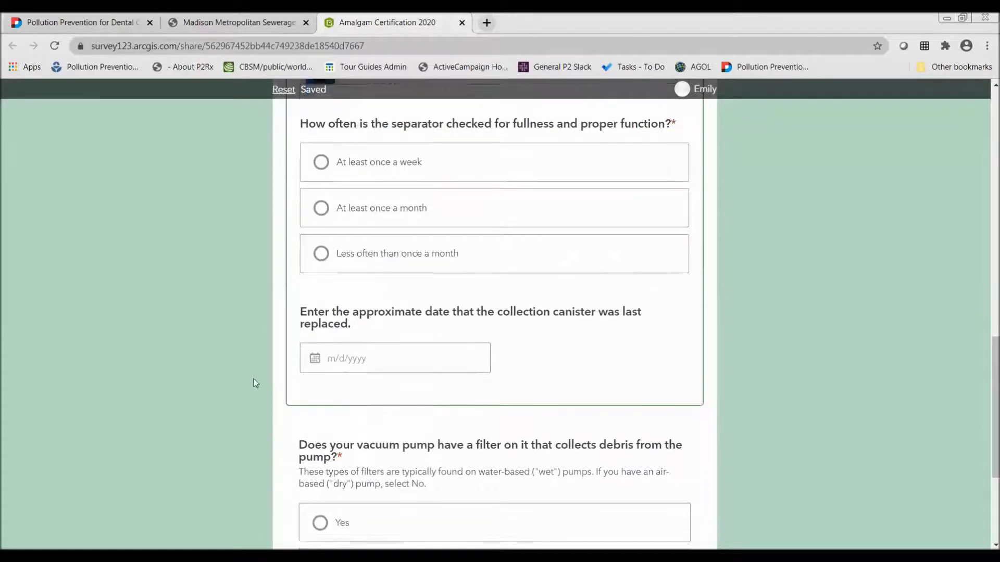
pyautogui.scroll(1, 248, 380)
pyautogui.scroll(1, 248, 381)
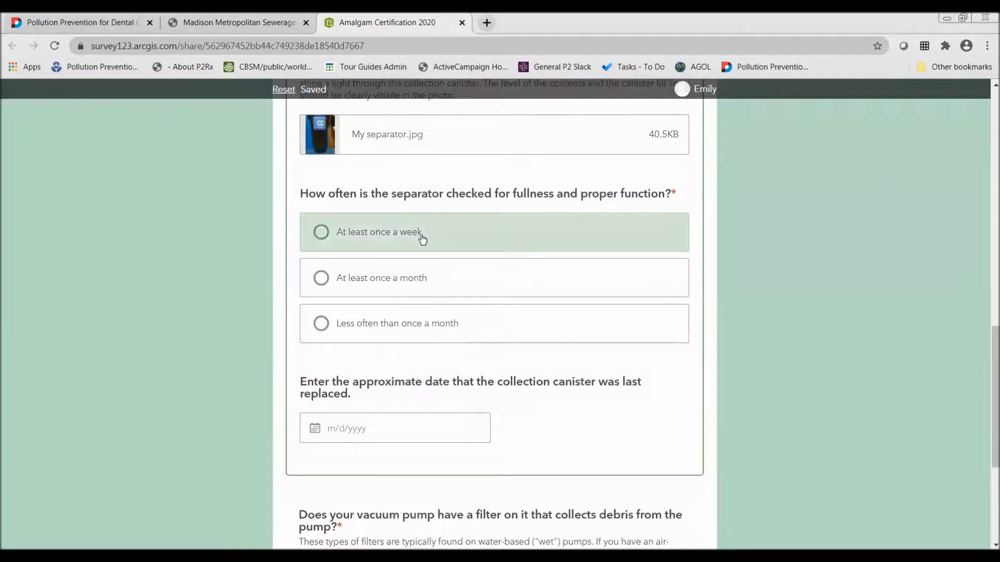
pyautogui.click(397, 230)
pyautogui.scroll(-1, 219, 281)
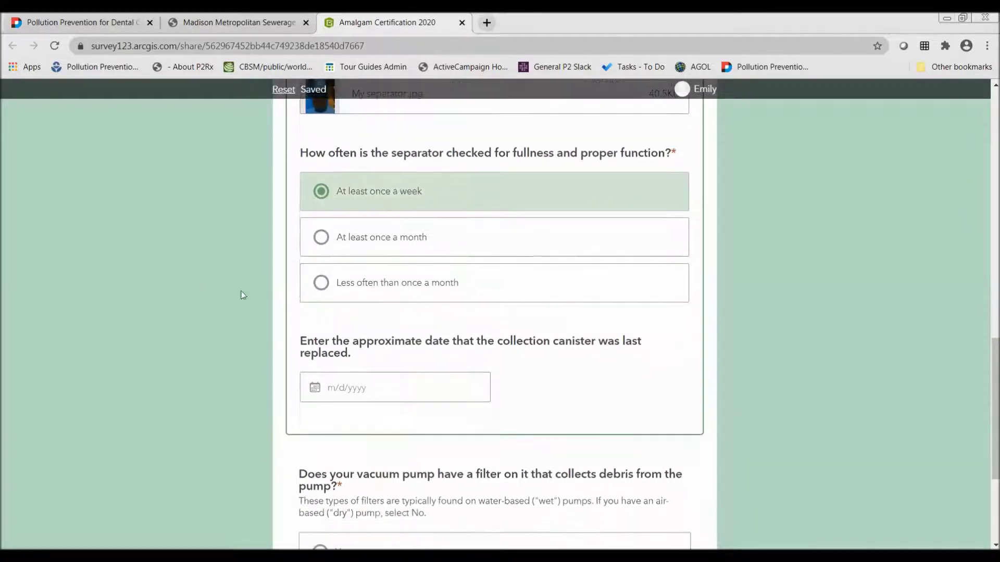
# Set the canister last-replaced date to 8/1/2020
pyautogui.click(400, 387)
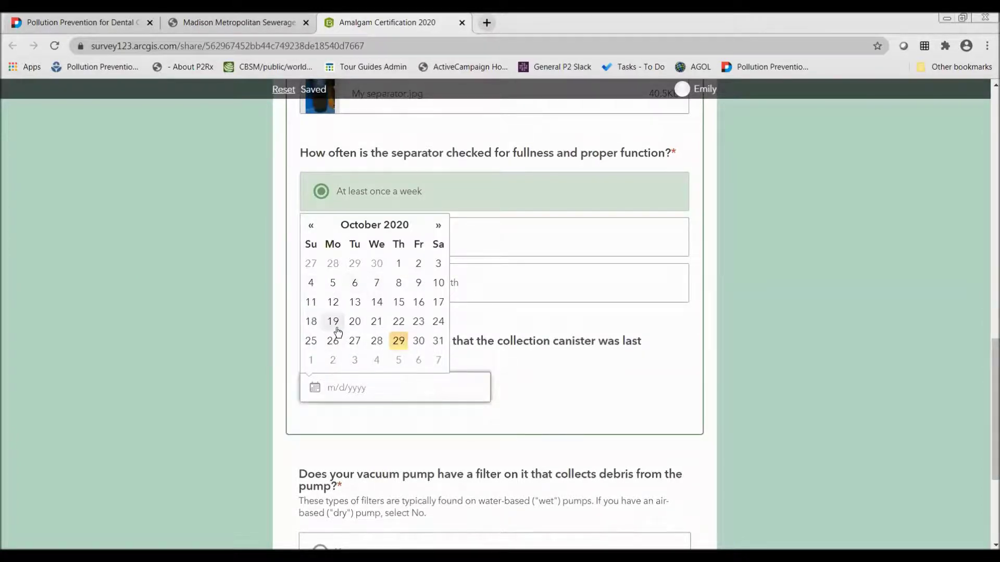
pyautogui.click(311, 226)
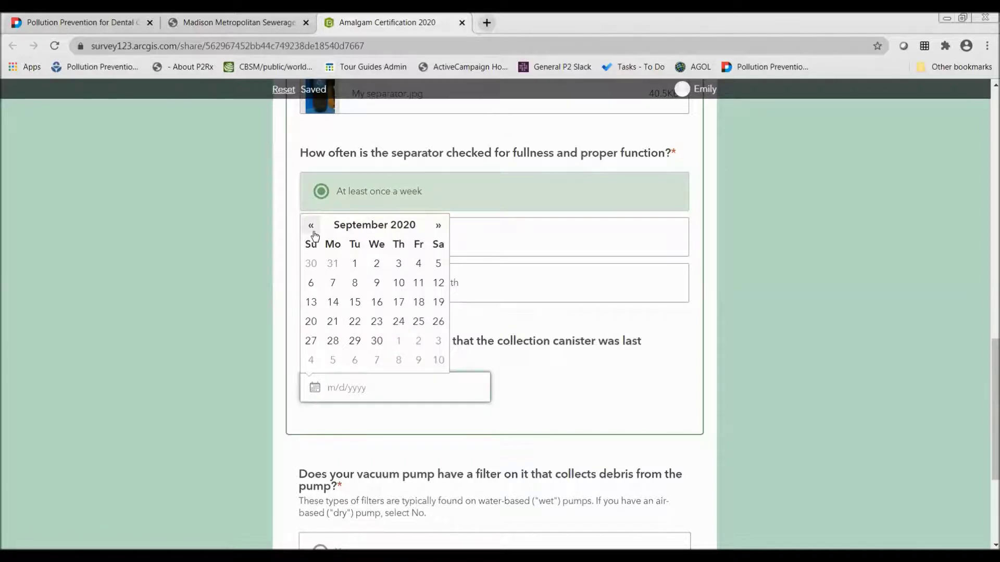
pyautogui.click(311, 226)
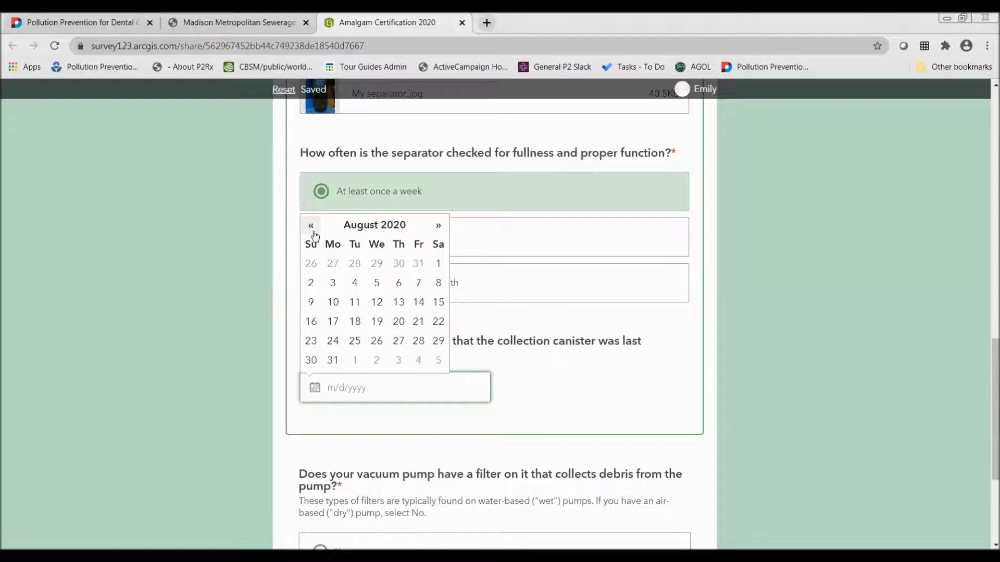
pyautogui.click(438, 264)
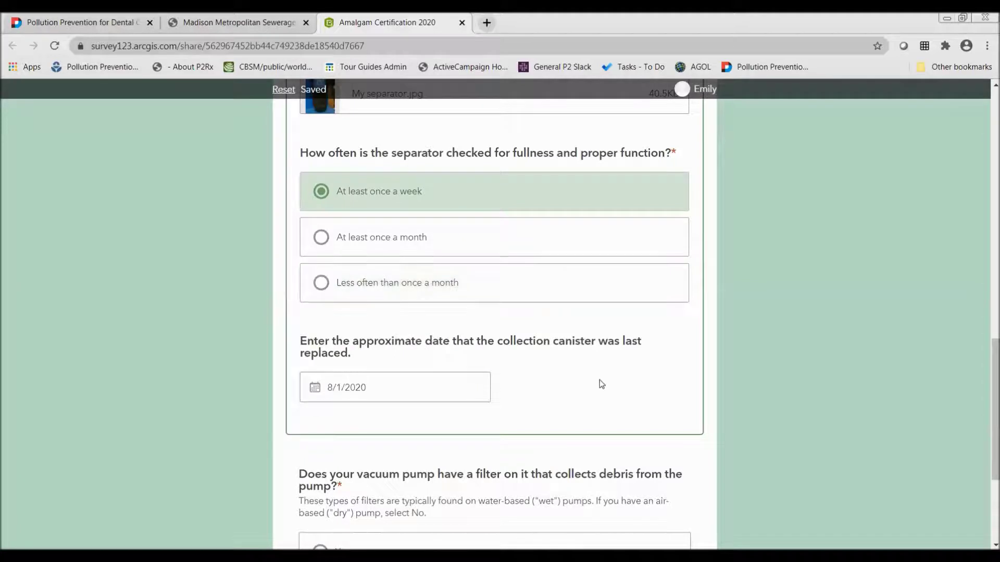
pyautogui.scroll(-3, 599, 384)
pyautogui.moveTo(598, 382); pyautogui.dragTo(448, 357)
pyautogui.scroll(-2, 420, 426)
# Answer Yes to the vacuum pump filter question
pyautogui.click(281, 308)
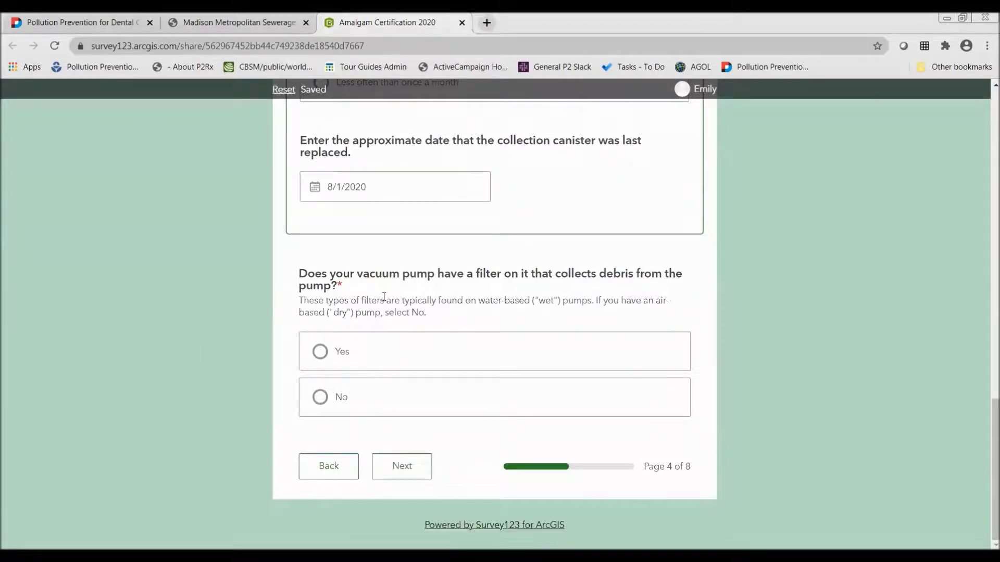
pyautogui.moveTo(430, 324); pyautogui.dragTo(431, 320)
pyautogui.click(436, 316)
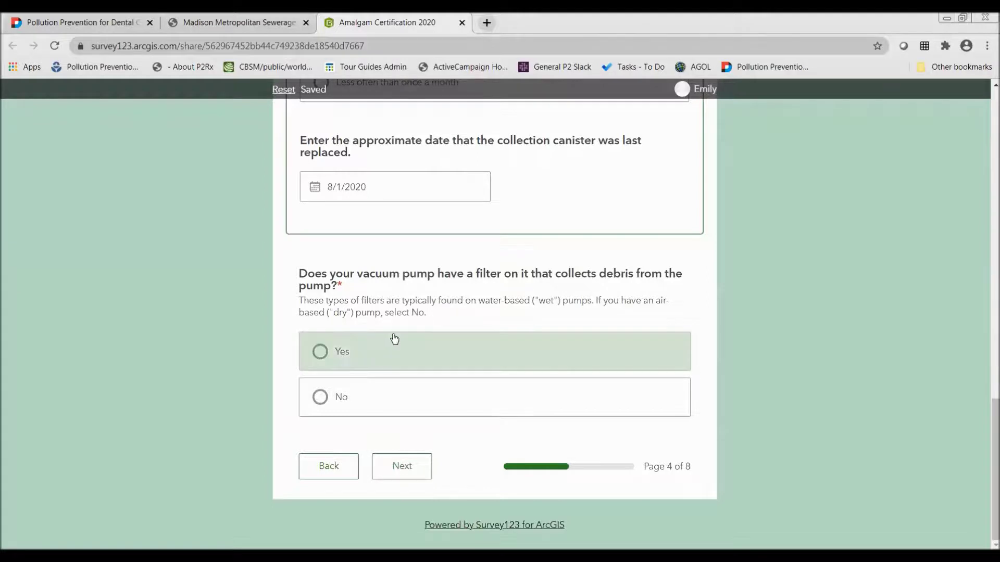
pyautogui.click(368, 396)
pyautogui.click(377, 343)
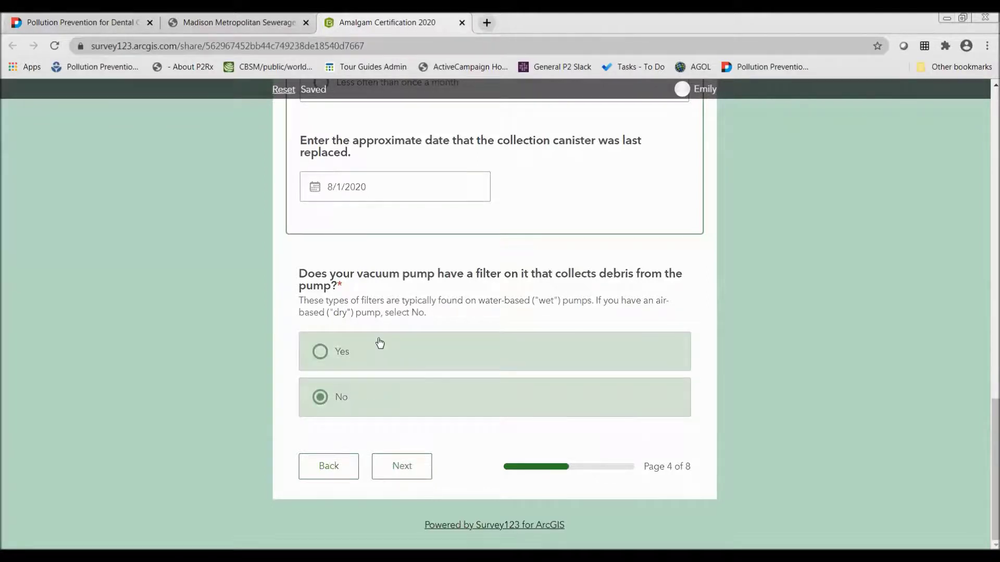
# Answer Yes to disposing filter contents as amalgam waste and move to Other pollutants
pyautogui.scroll(-3, 202, 391)
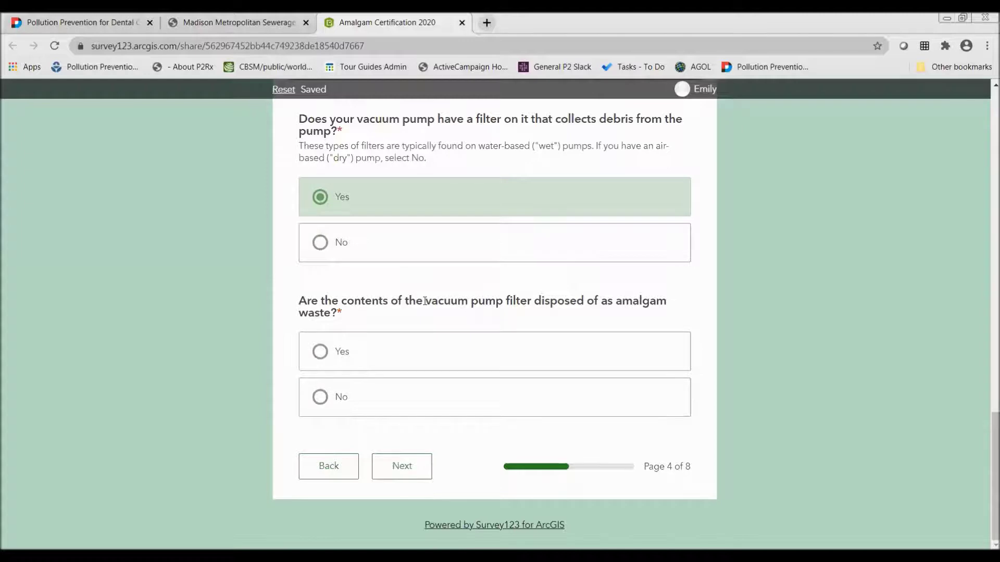
pyautogui.click(359, 371)
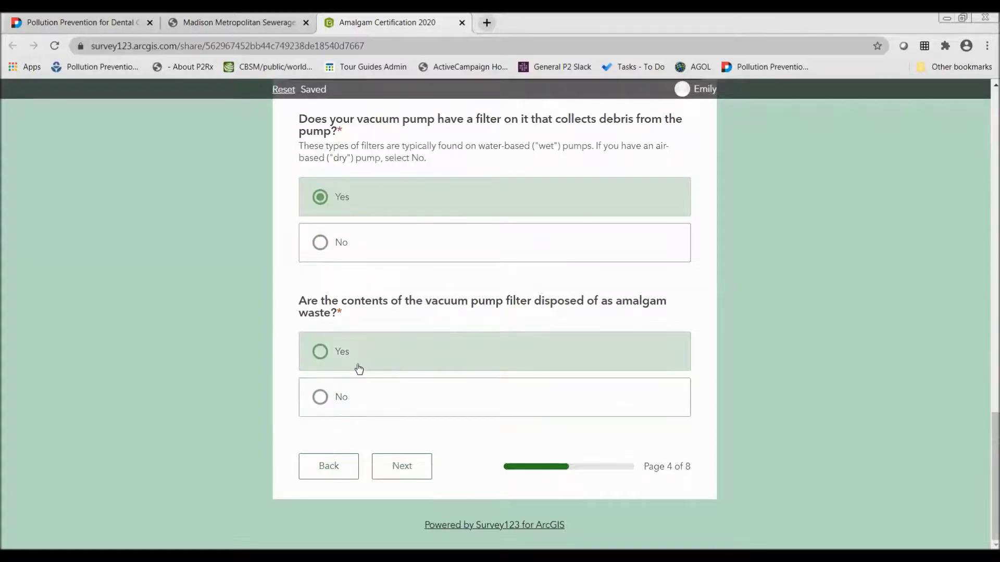
pyautogui.click(406, 468)
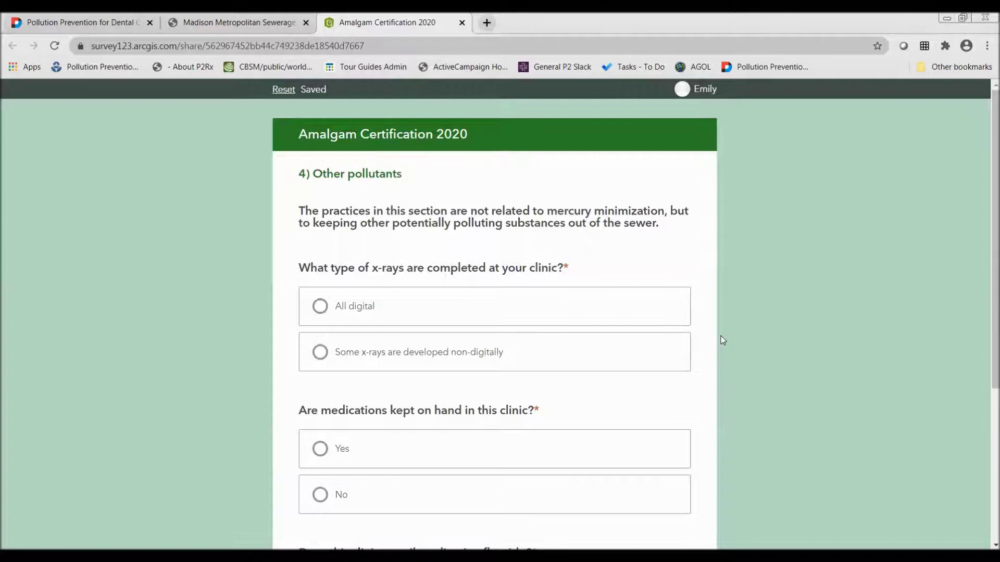
# Set the x-ray type to 'Some x-rays are developed non-digitally'
pyautogui.click(420, 298)
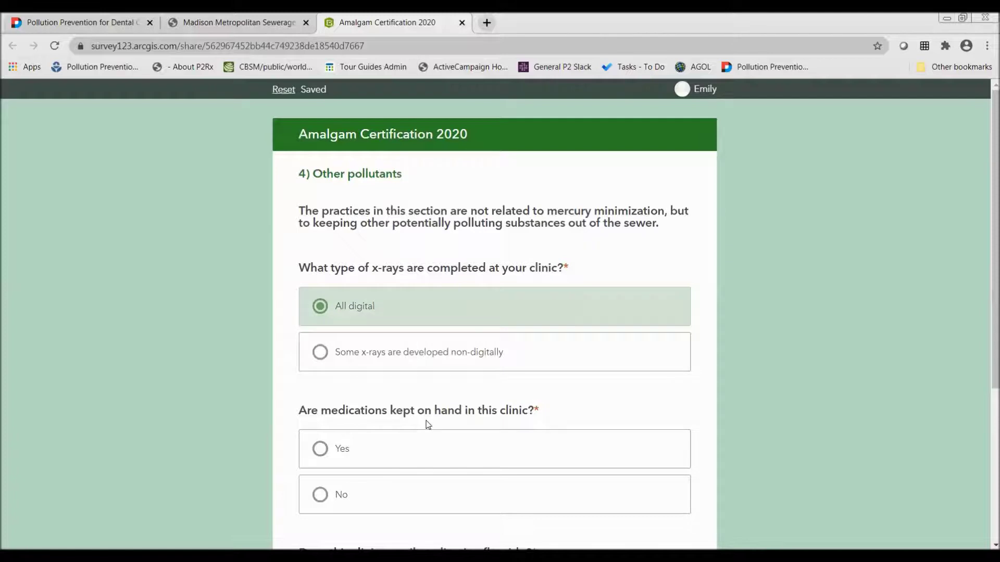
pyautogui.click(316, 358)
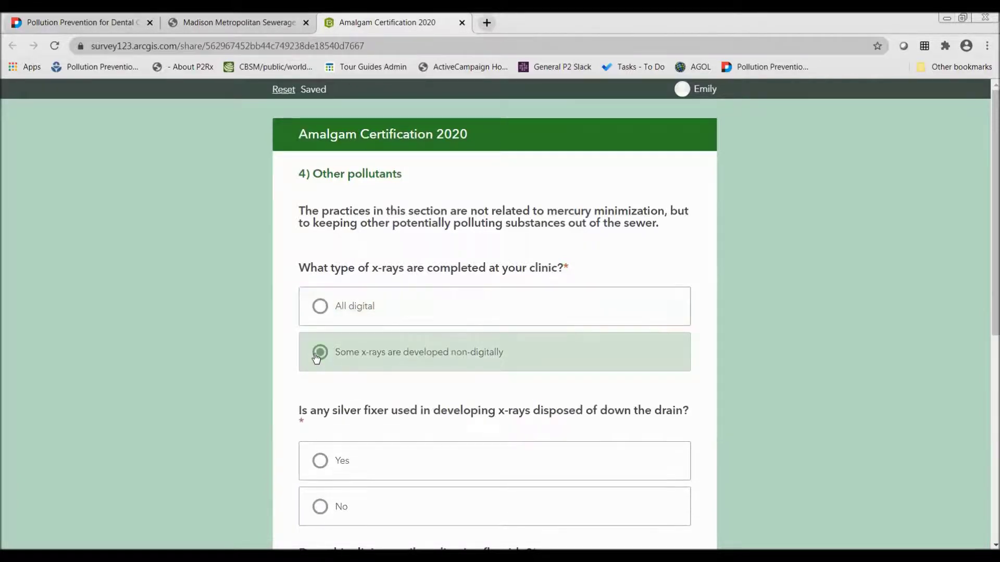
pyautogui.scroll(-2, 196, 369)
pyautogui.scroll(-6, 196, 370)
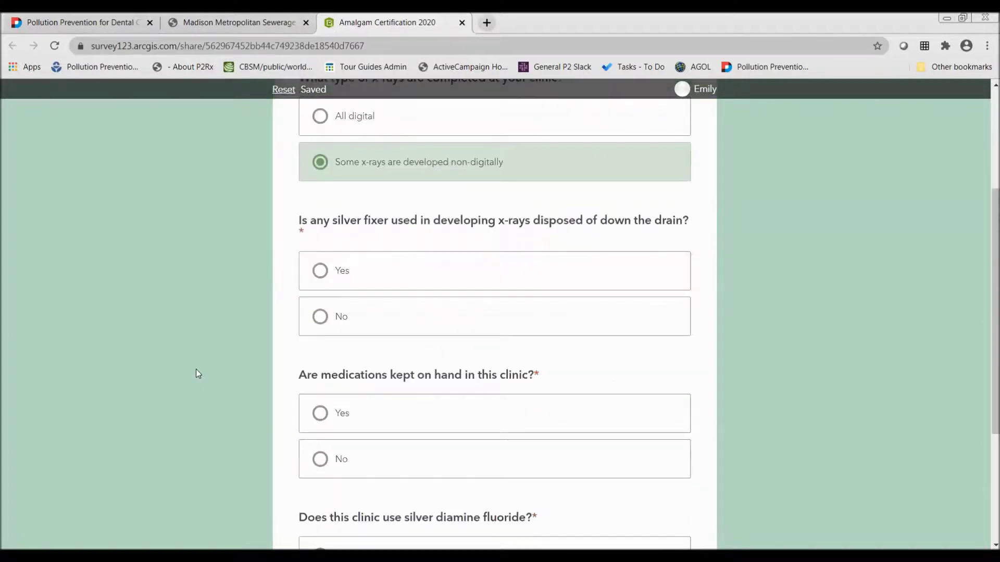
pyautogui.scroll(4, 196, 370)
pyautogui.scroll(1, 196, 369)
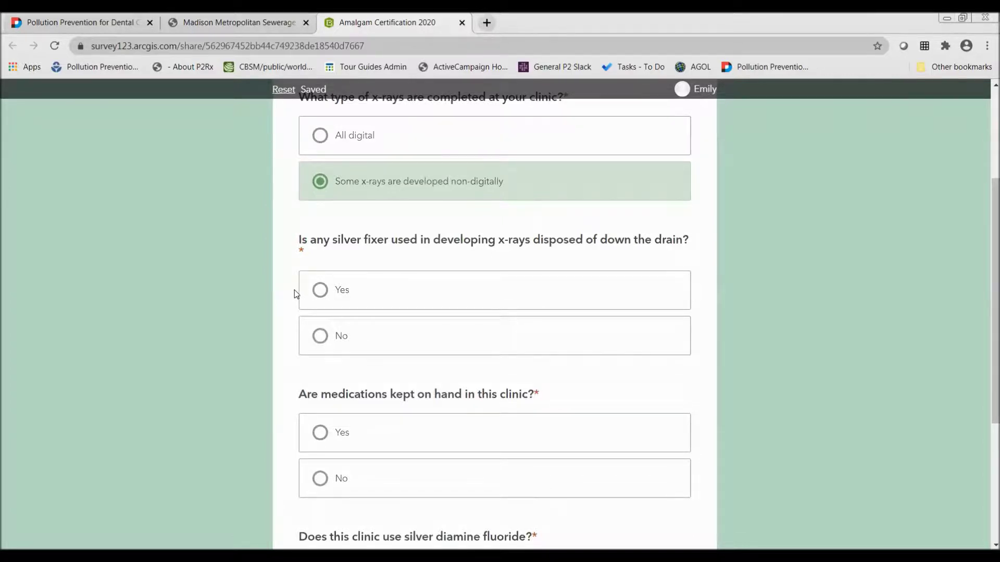
# Answer Yes to silver fixer going down the drain and No to medications kept on hand
pyautogui.click(364, 291)
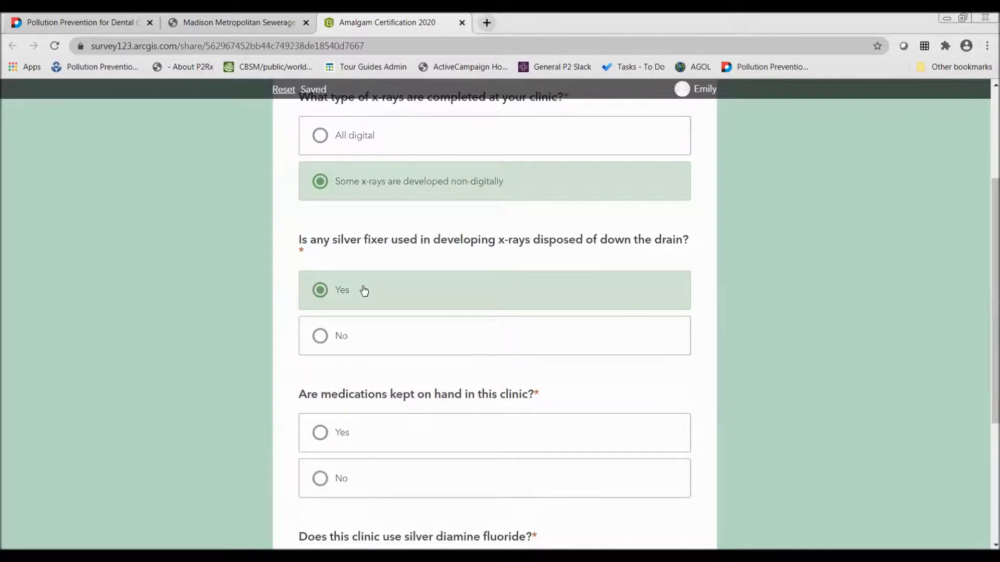
pyautogui.scroll(-1, 67, 432)
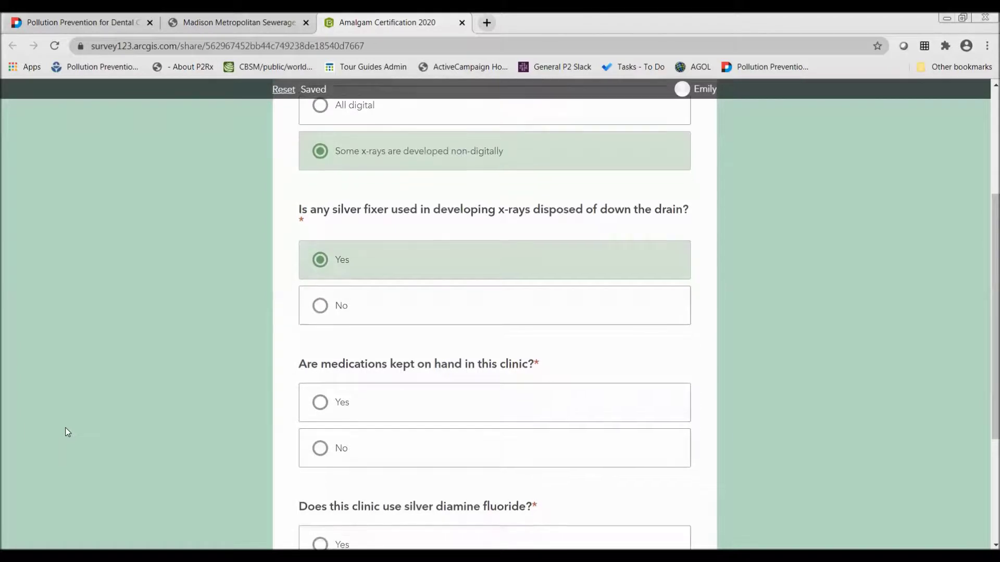
pyautogui.scroll(-2, 66, 430)
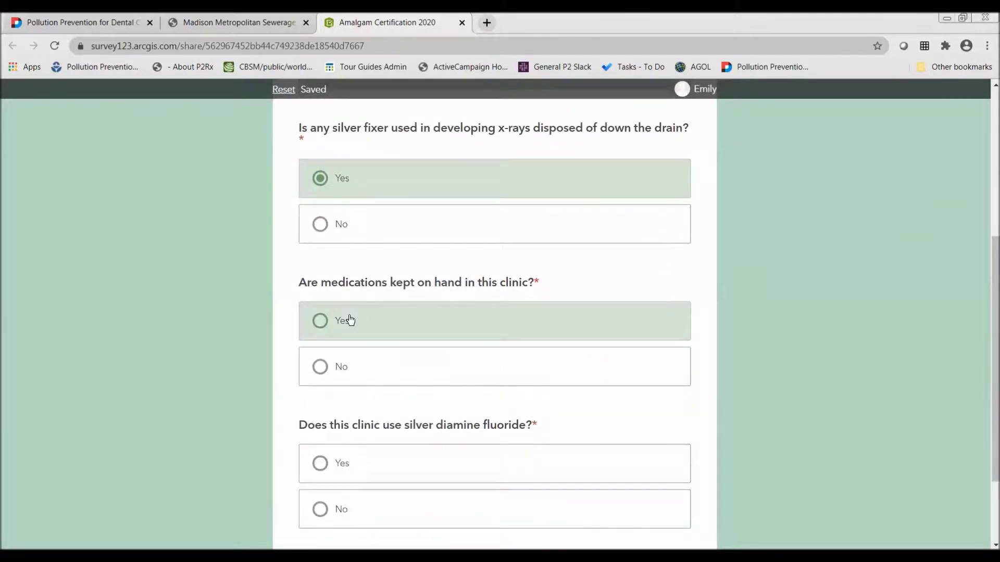
pyautogui.click(366, 352)
pyautogui.scroll(-1, 373, 340)
pyautogui.click(368, 302)
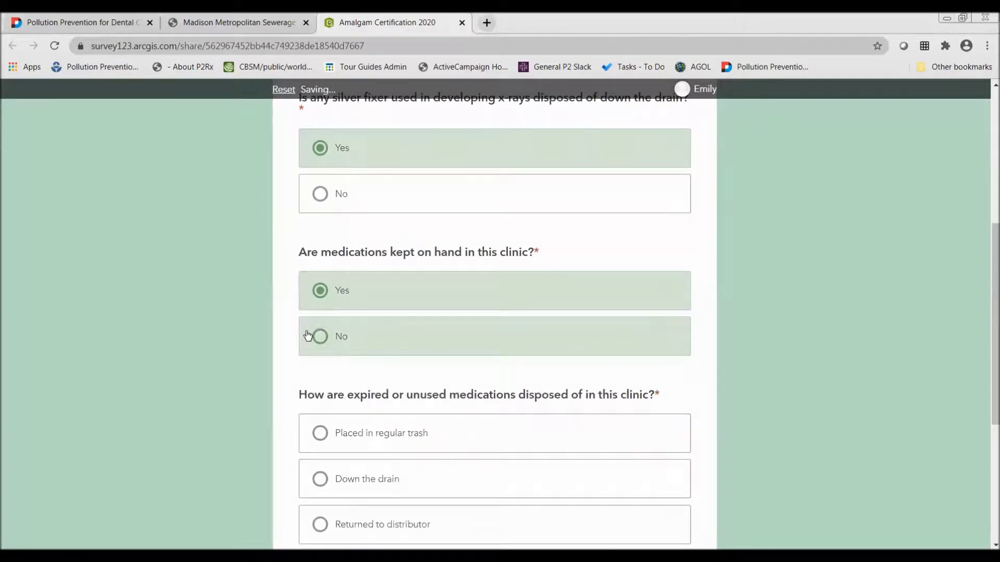
pyautogui.scroll(-1, 308, 335)
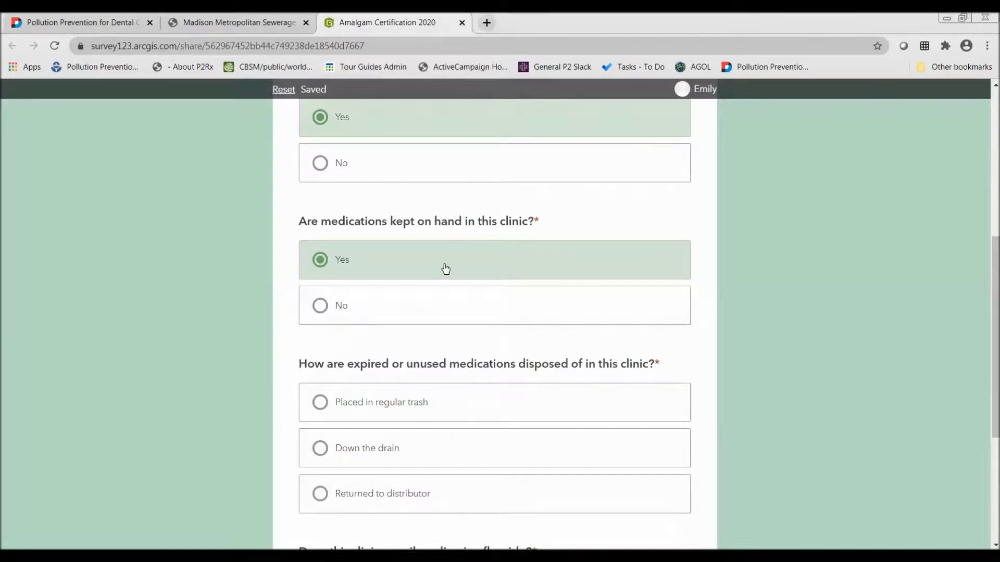
pyautogui.rightClick(362, 323)
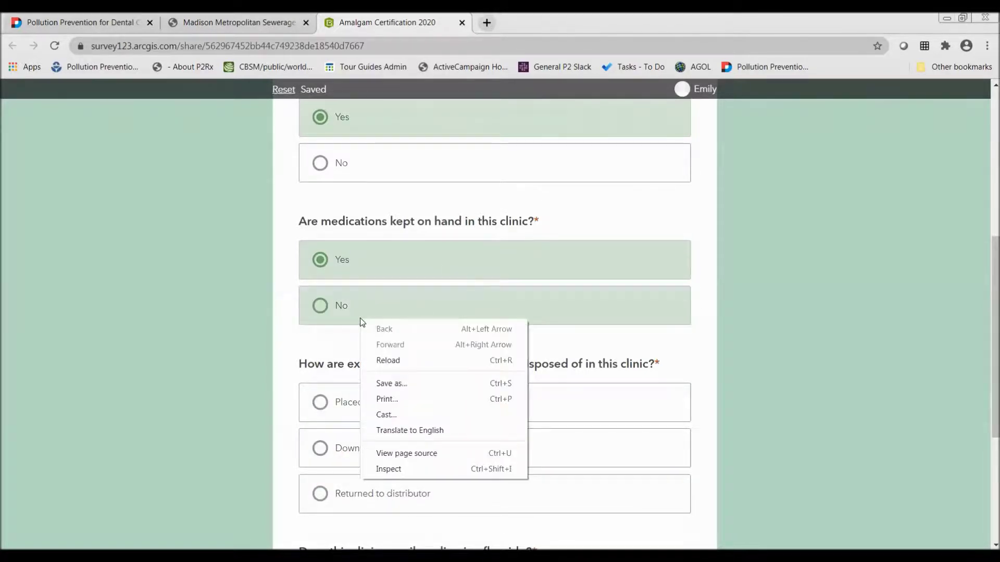
pyautogui.click(360, 320)
# Answer No to silver diamine fluoride use and continue to the page 6 Documentation section
pyautogui.scroll(-1, 216, 324)
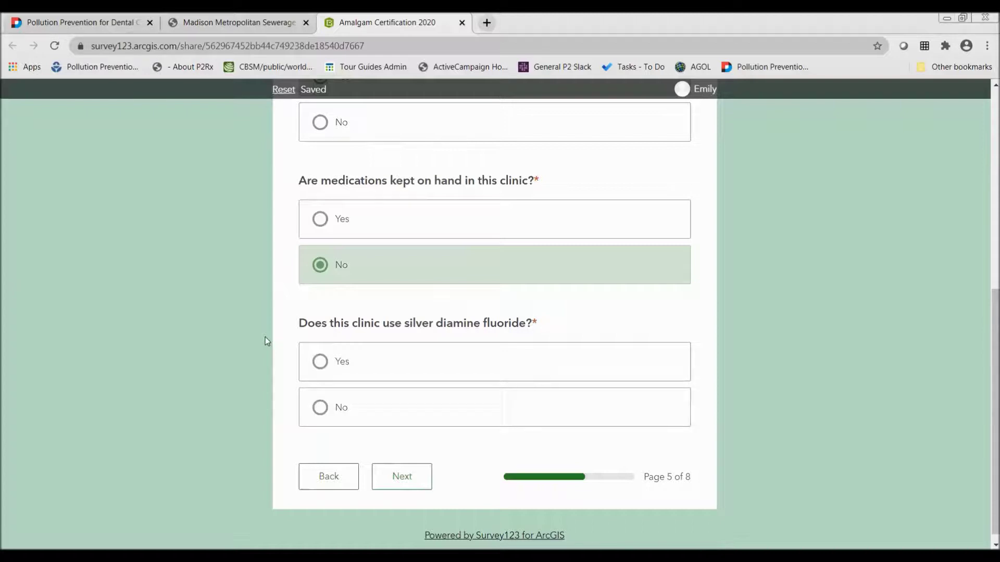
pyautogui.click(328, 407)
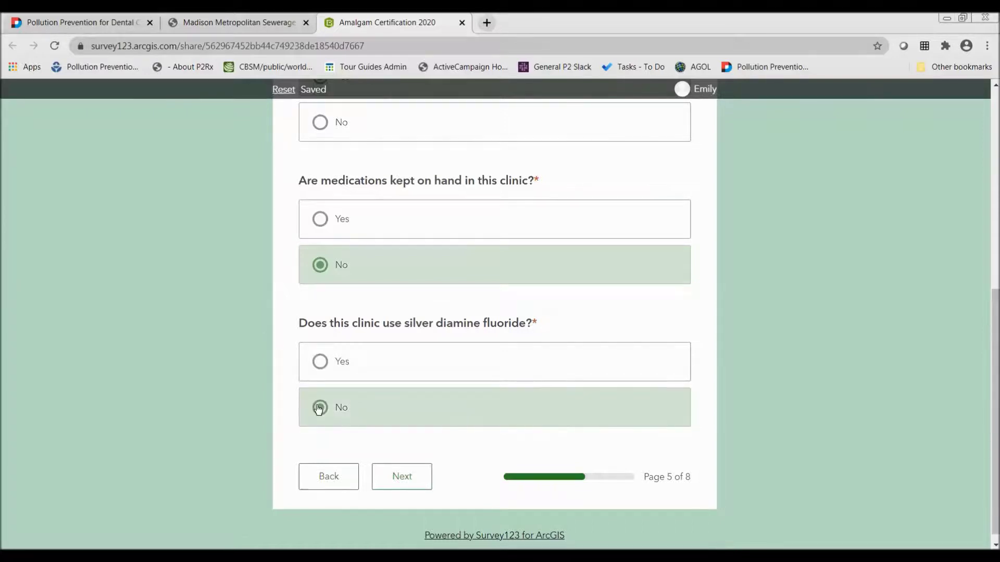
pyautogui.click(387, 471)
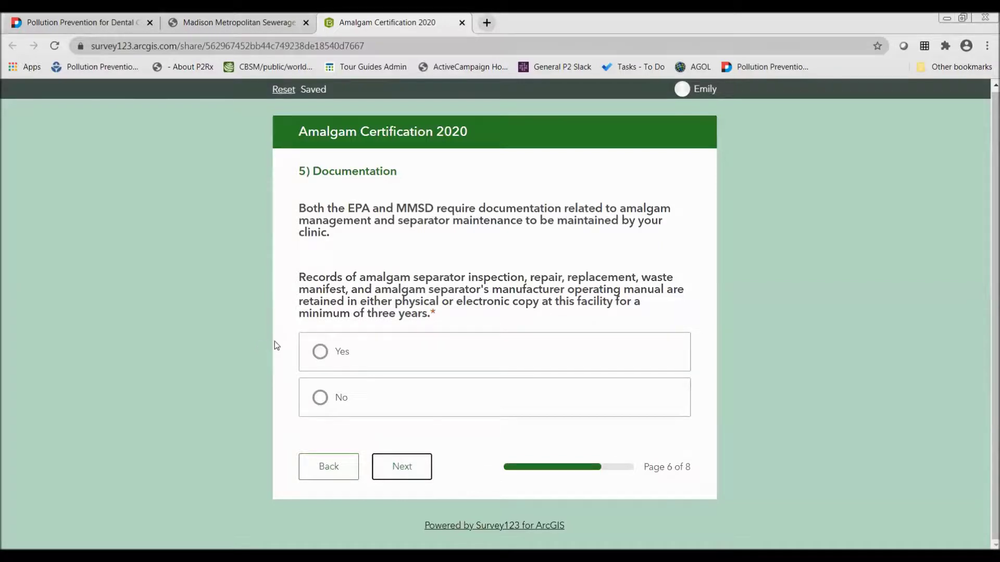
# Answer Yes to keeping separator records for three years and continue to Follow-up actions
pyautogui.click(362, 364)
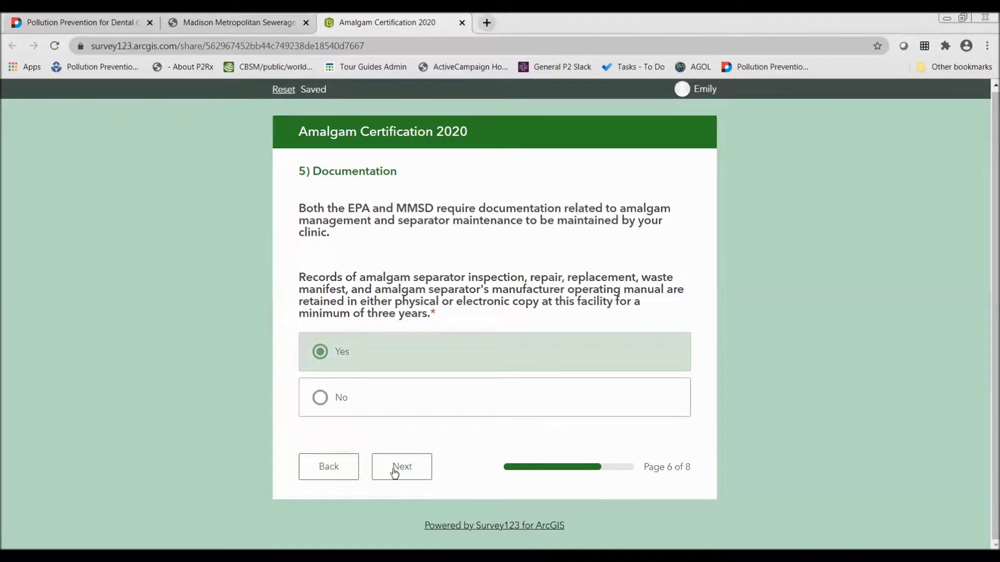
pyautogui.click(399, 468)
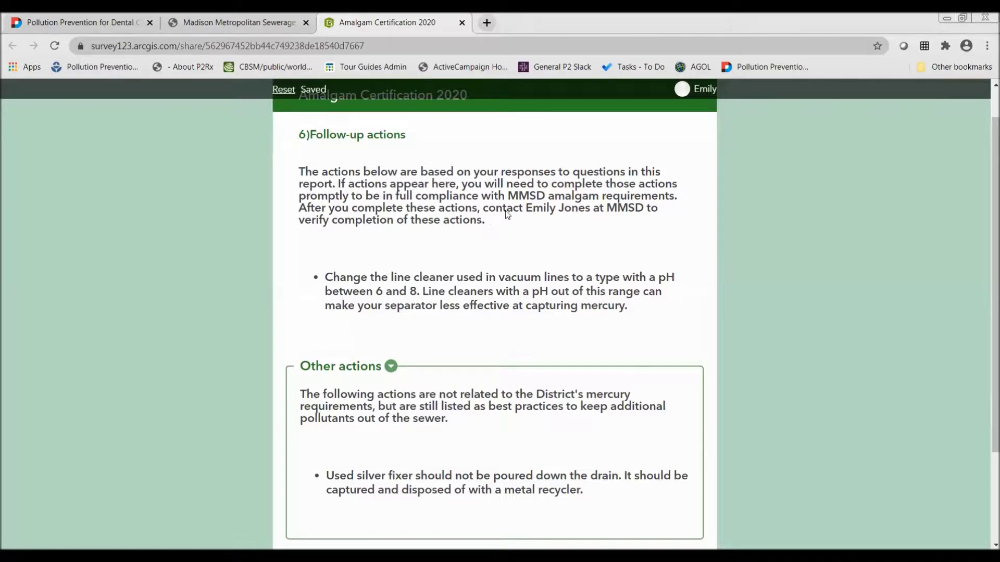
# Read through the recommended follow-up actions, then advance to page 8 of 8, Certification
pyautogui.moveTo(526, 209); pyautogui.dragTo(594, 221)
pyautogui.click(595, 221)
pyautogui.scroll(-2, 460, 365)
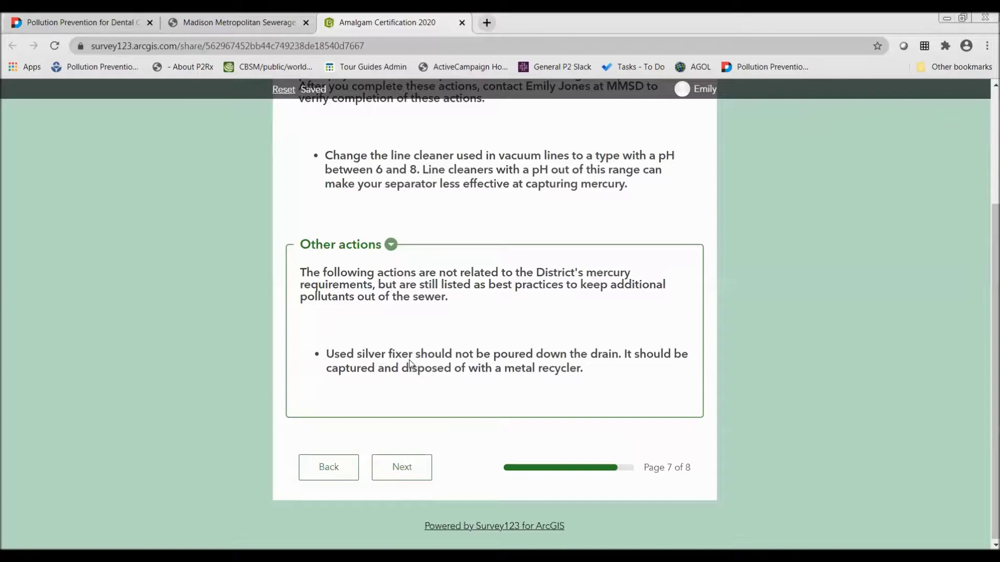
pyautogui.scroll(2, 409, 363)
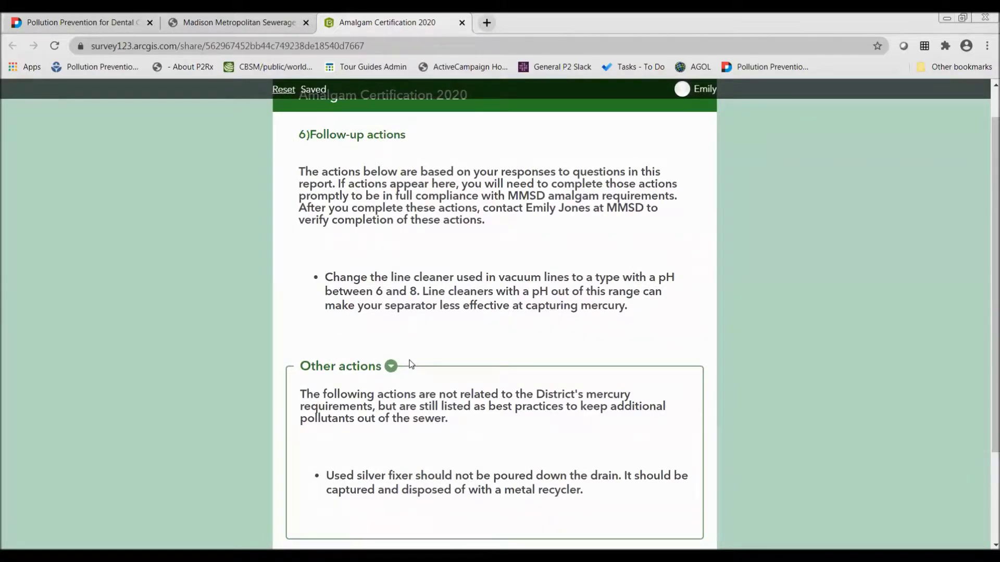
pyautogui.scroll(-1, 123, 401)
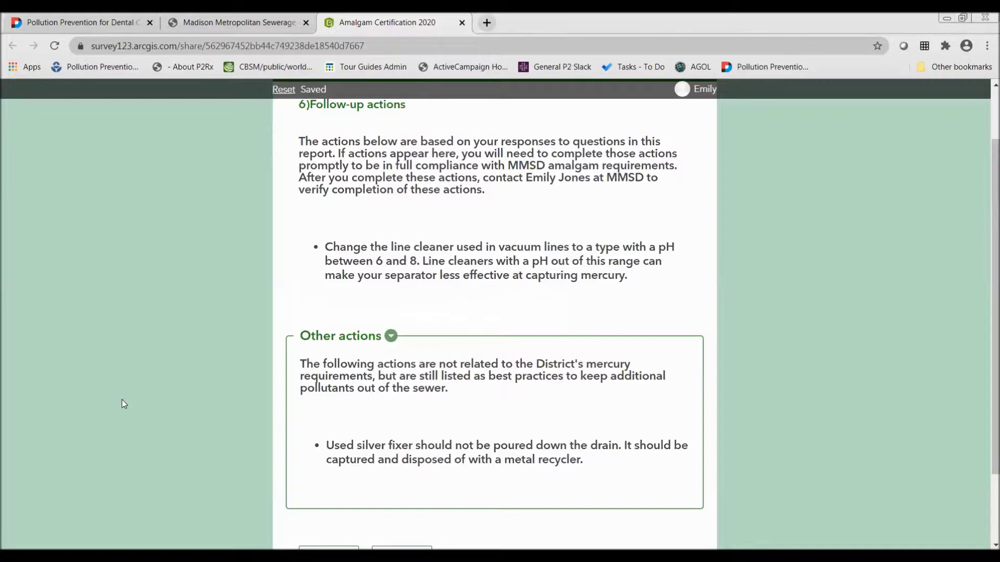
pyautogui.scroll(-2, 122, 400)
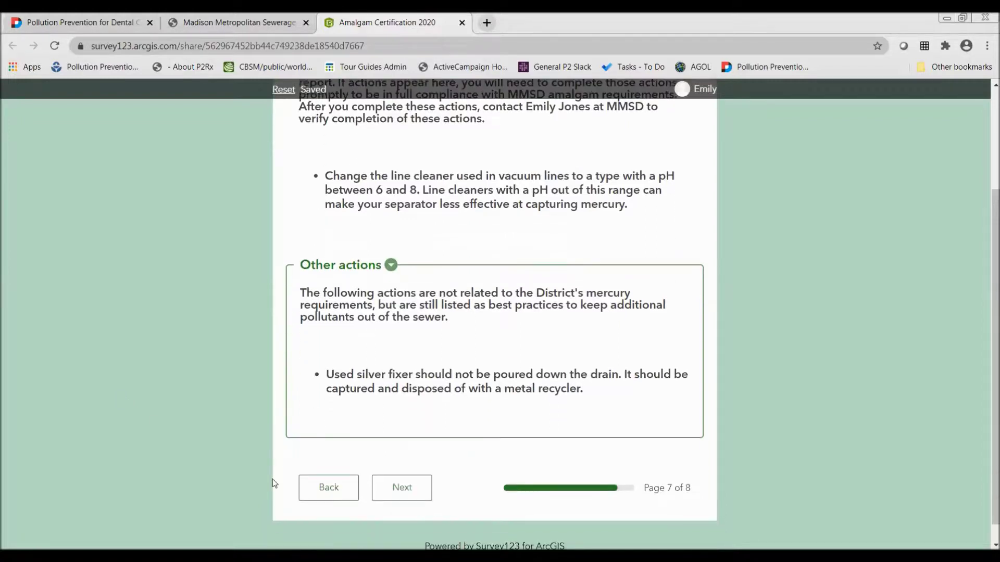
pyautogui.click(394, 488)
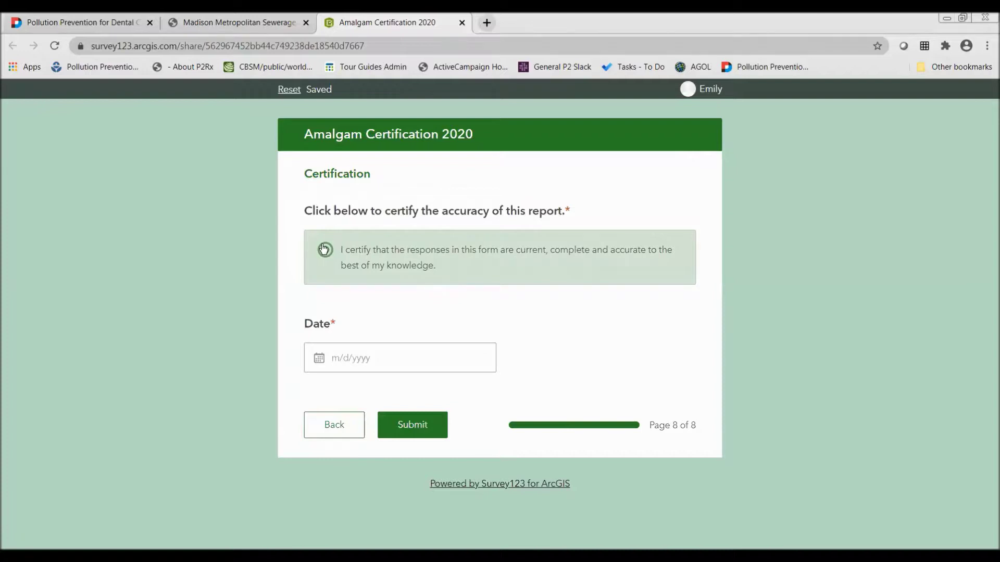
# Certify the report's accuracy and set the certification date to 10/29/2020
pyautogui.click(324, 250)
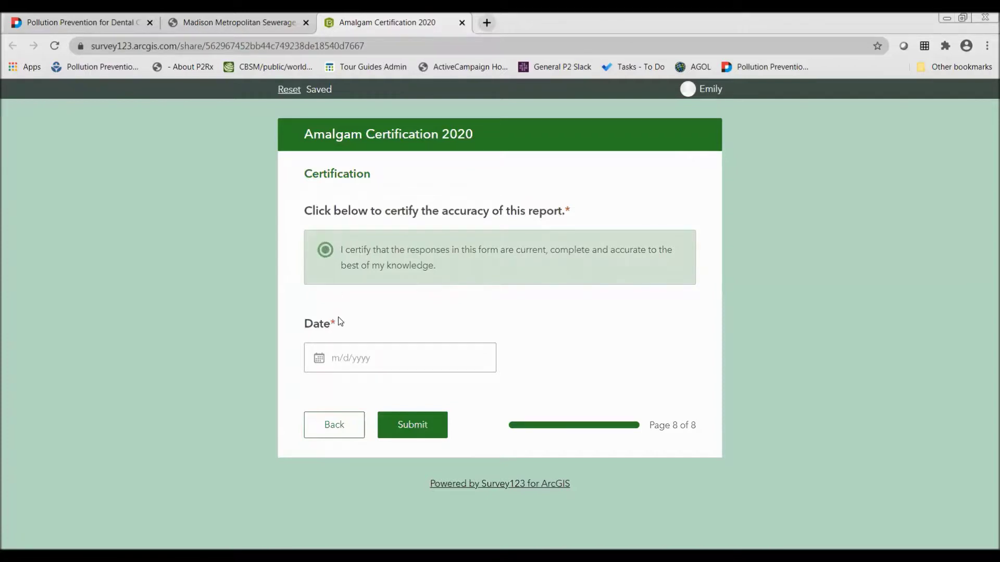
pyautogui.click(339, 347)
pyautogui.click(402, 313)
# Recheck the Documentation and Follow-up actions pages, then submit the Amalgam Certification 2020 survey
pyautogui.click(324, 435)
pyautogui.scroll(-4, 335, 424)
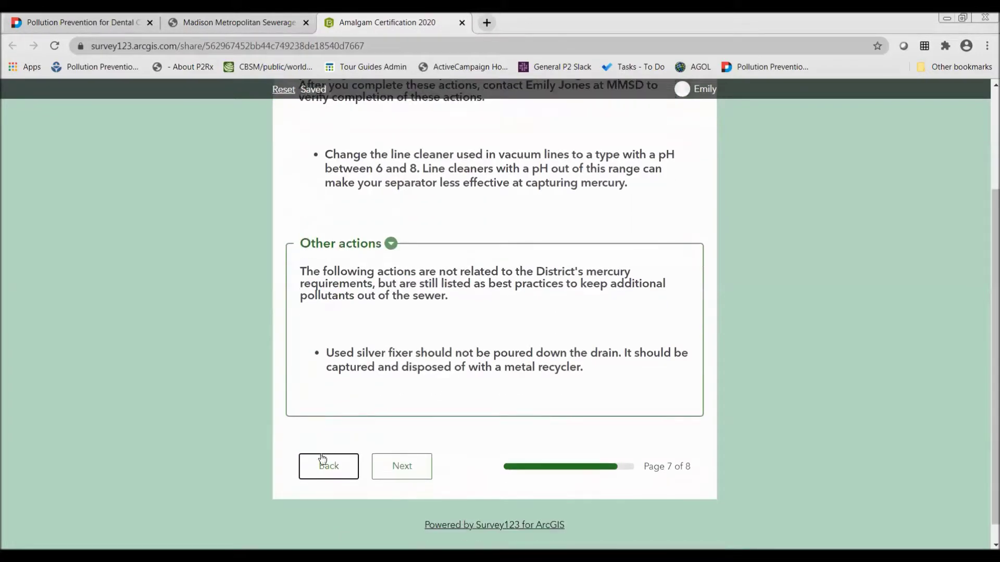
pyautogui.click(323, 460)
pyautogui.click(400, 468)
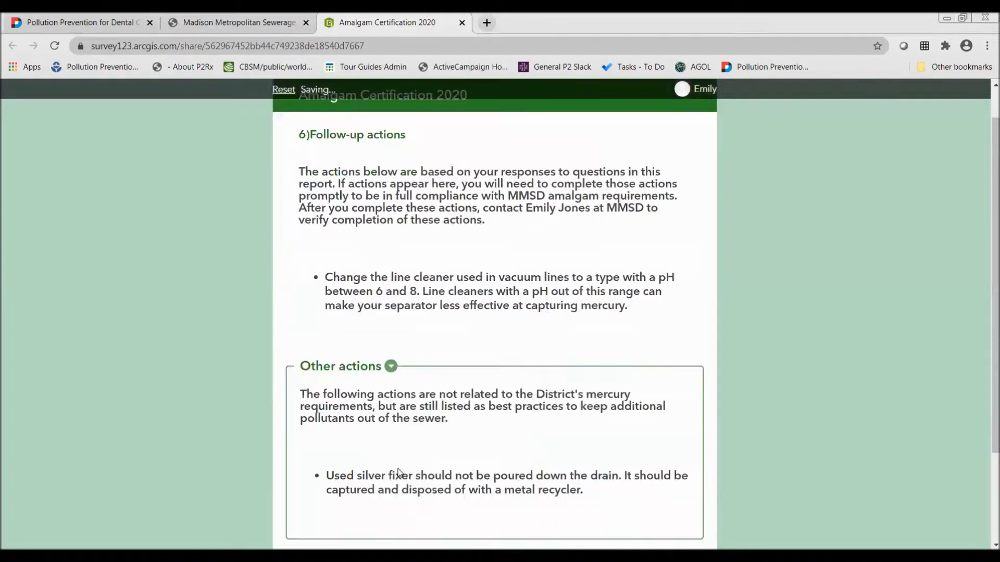
pyautogui.scroll(-3, 399, 471)
pyautogui.click(394, 458)
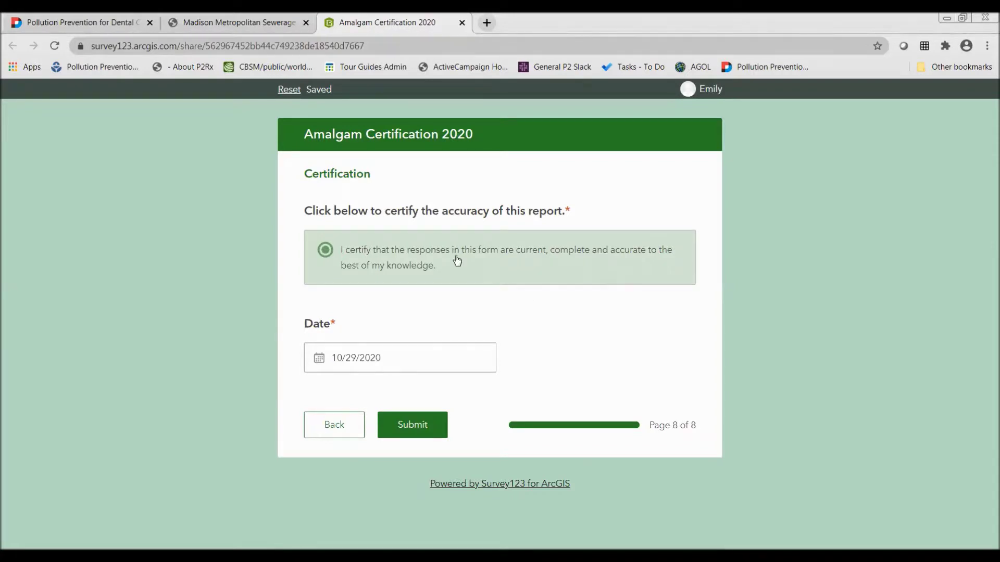
pyautogui.click(428, 433)
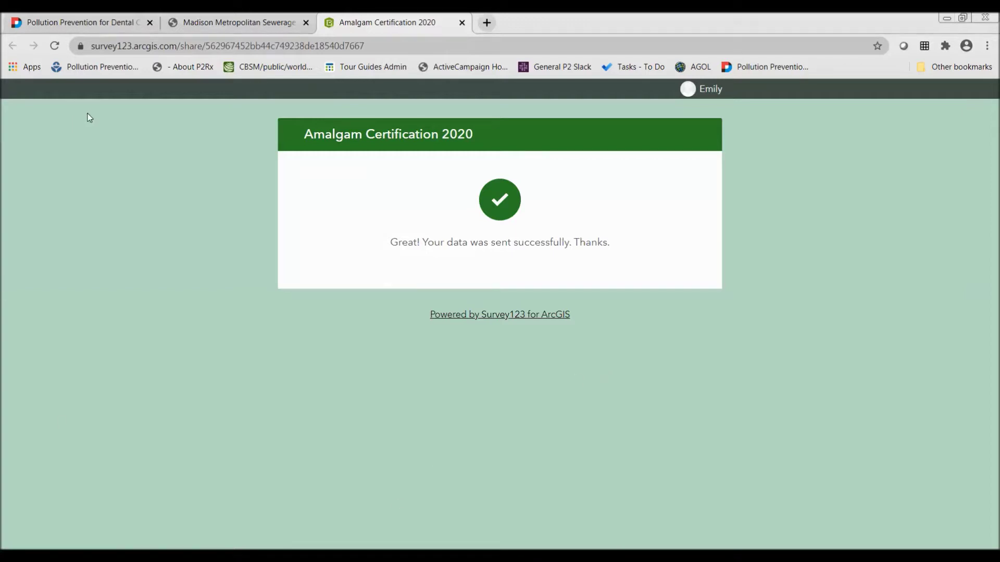
# Switch to the MMSD website tab and scroll through the page
pyautogui.click(90, 27)
pyautogui.scroll(-3, 401, 354)
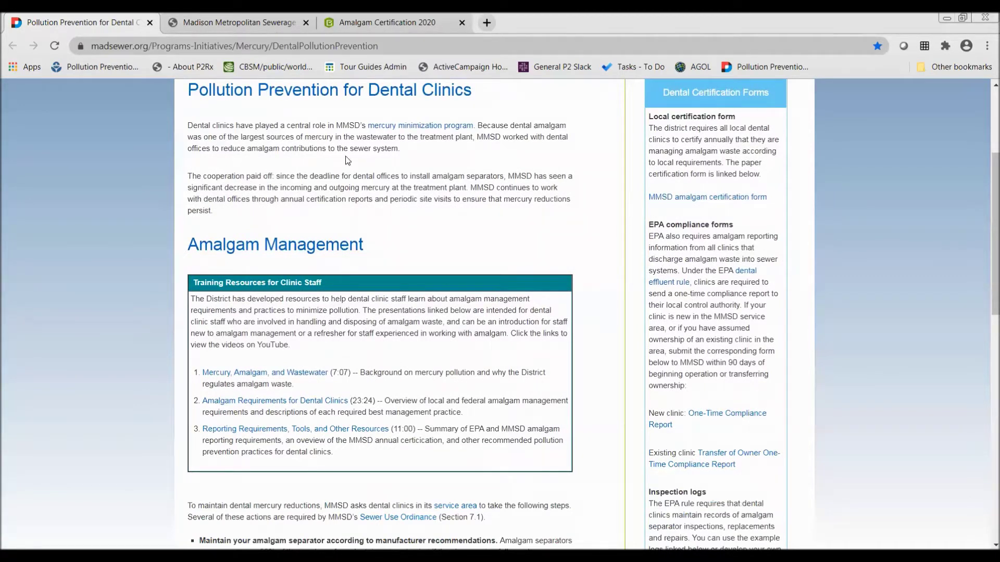
pyautogui.scroll(2, 348, 161)
pyautogui.scroll(-1, 312, 184)
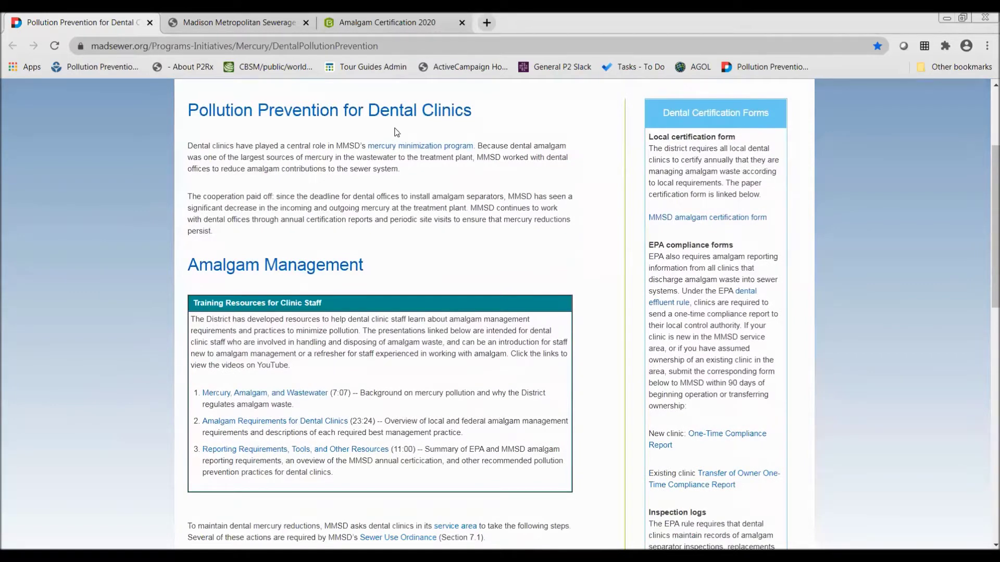
pyautogui.scroll(3, 470, 125)
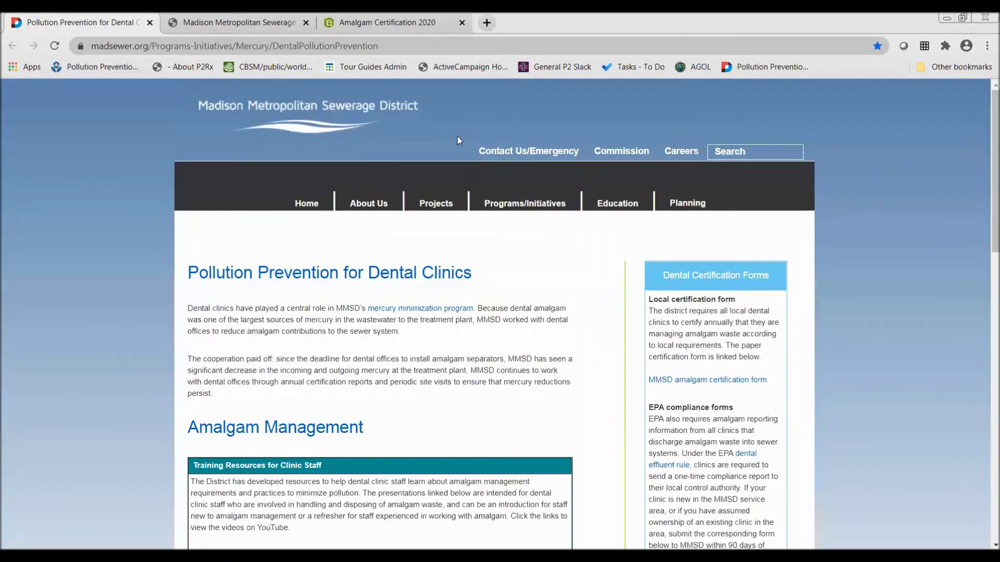
# Open Programs/Initiatives > Mercury, dismiss the newsletter popup, and open Pollution Prevention for Dental Clinics
pyautogui.moveTo(525, 210)
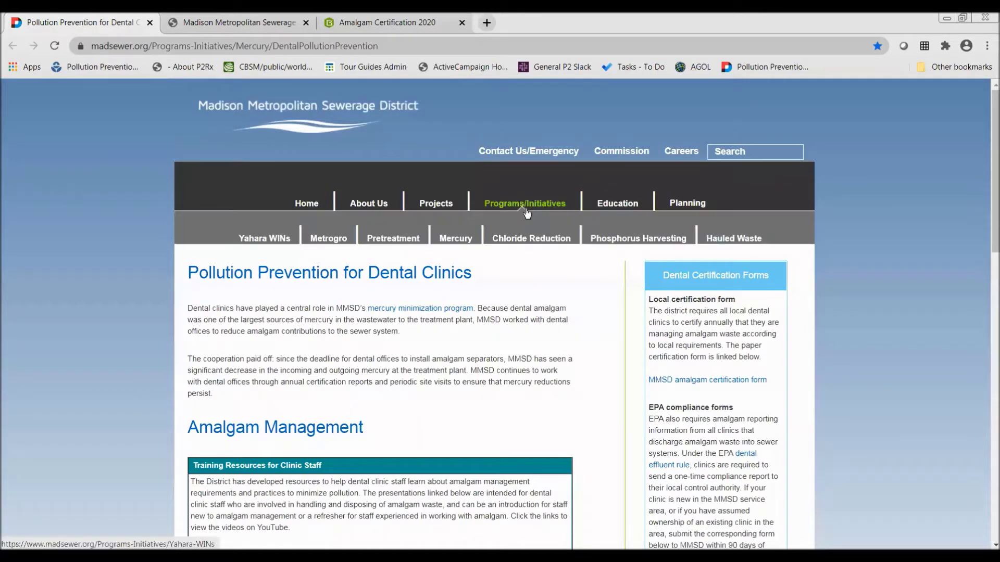
pyautogui.click(452, 238)
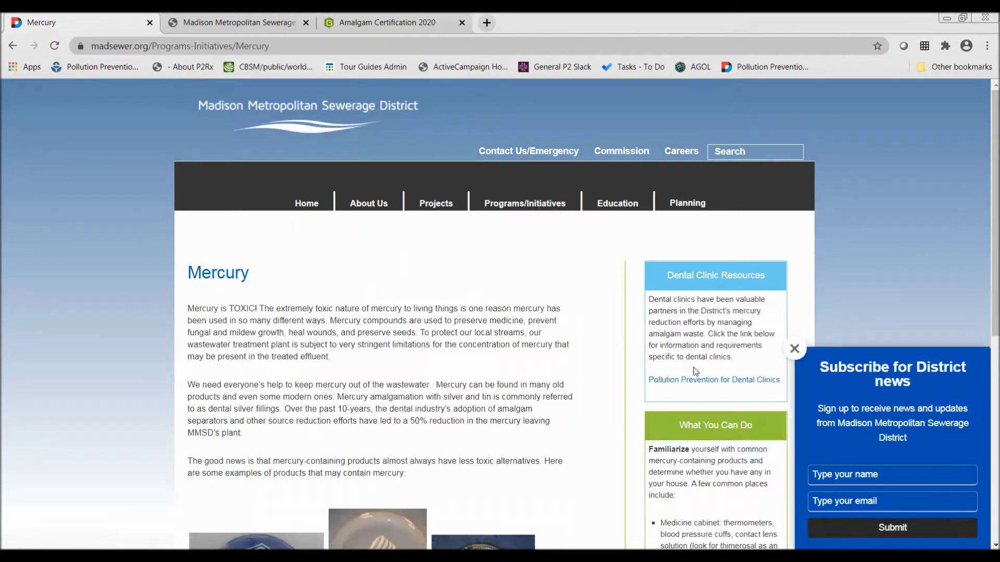
pyautogui.click(794, 349)
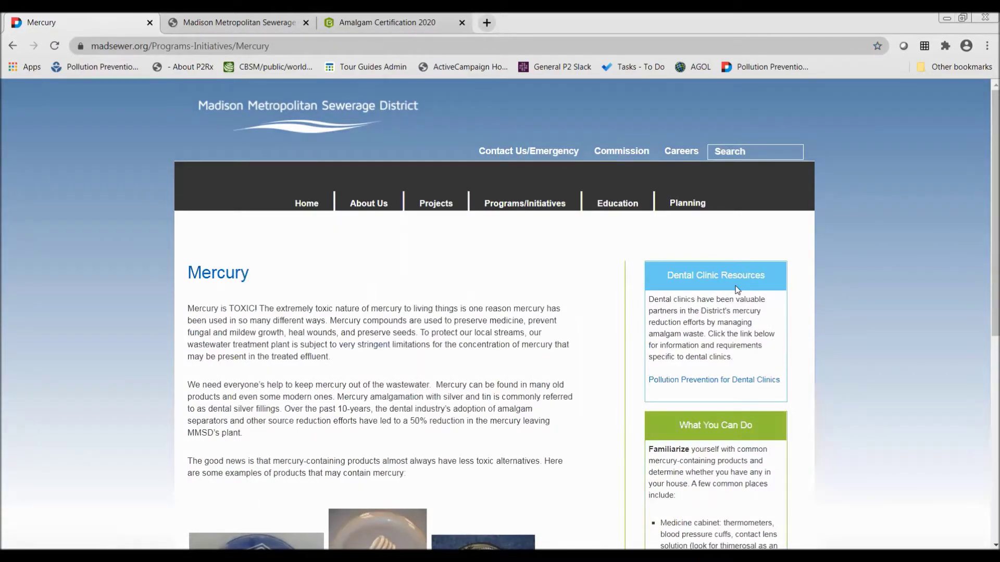
pyautogui.click(701, 380)
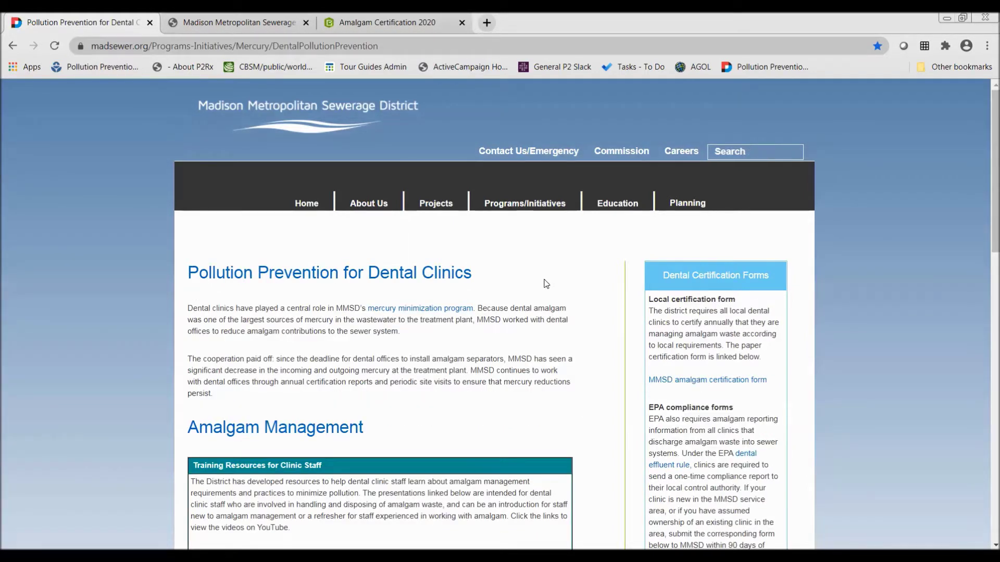
pyautogui.scroll(-5, 546, 284)
pyautogui.scroll(3, 547, 285)
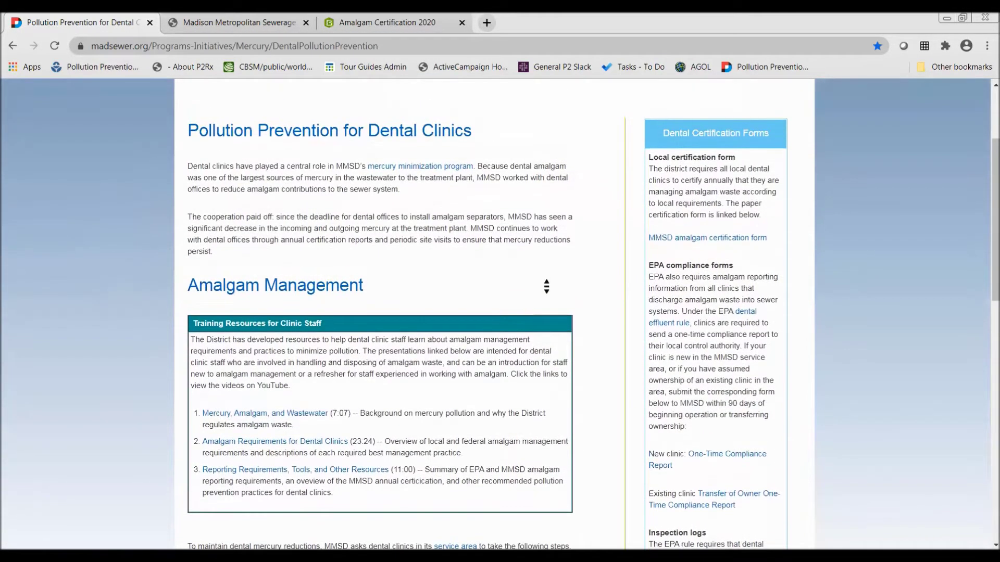
pyautogui.click(547, 286)
pyautogui.scroll(-1, 621, 439)
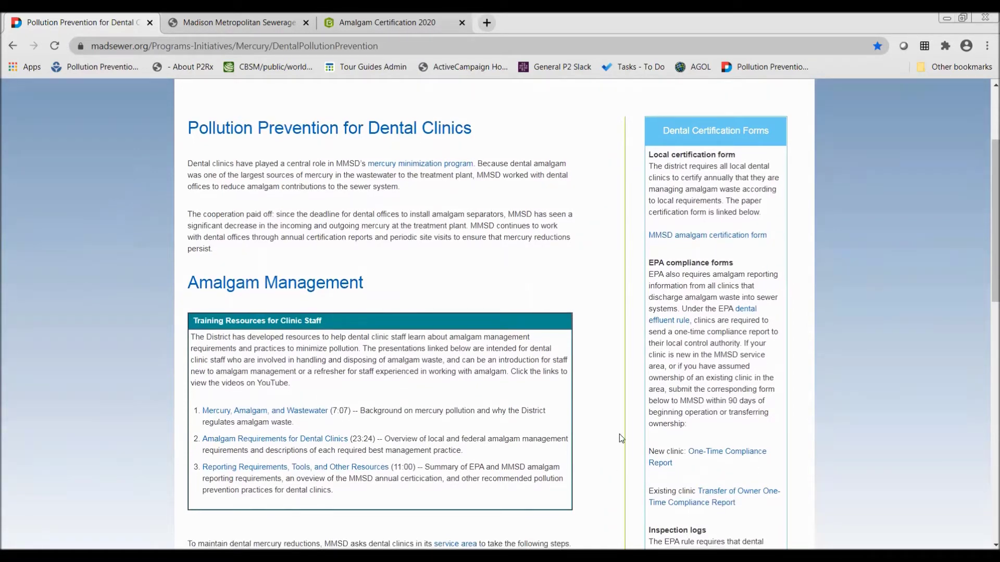
pyautogui.scroll(-5, 619, 438)
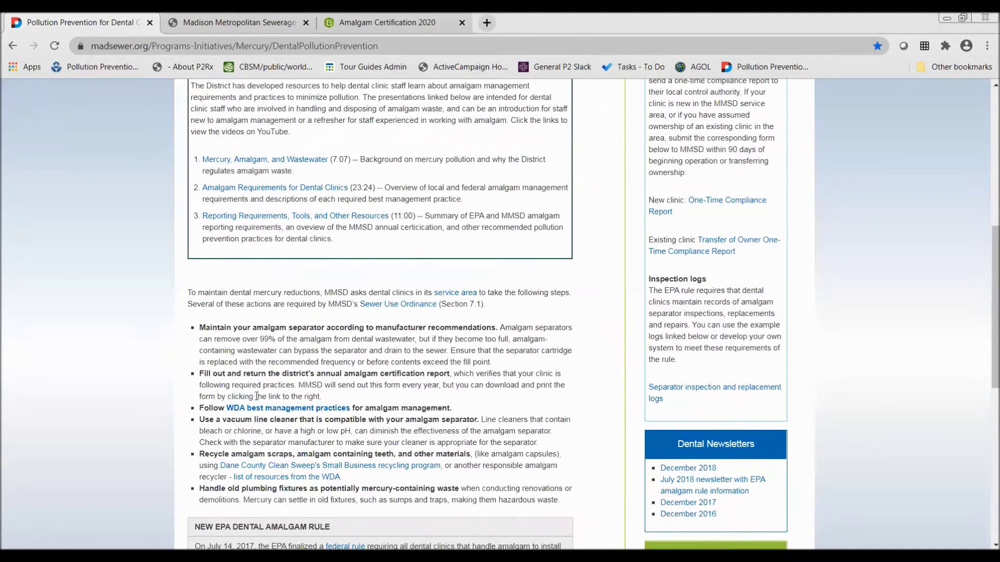
pyautogui.scroll(-2, 355, 415)
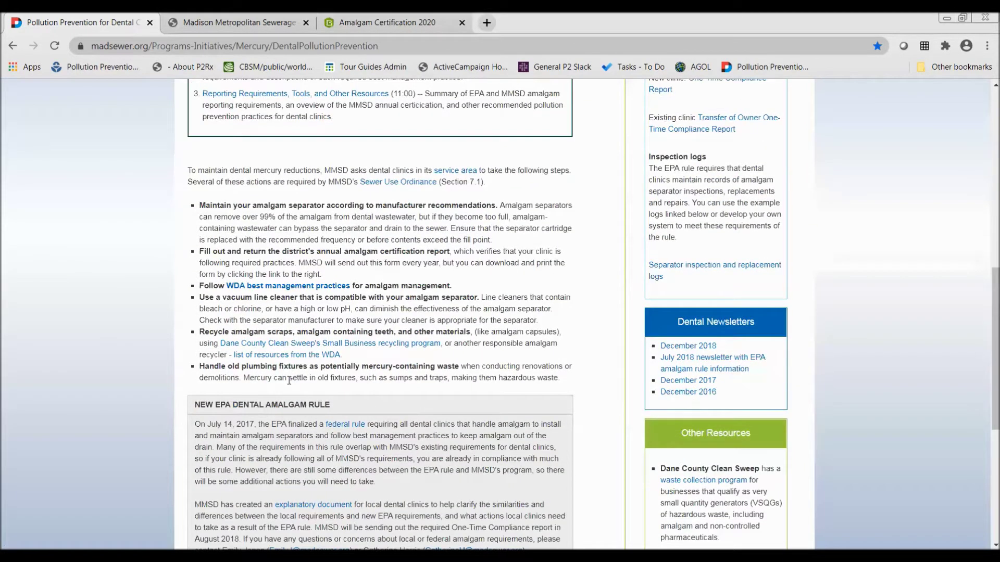
pyautogui.scroll(4, 289, 381)
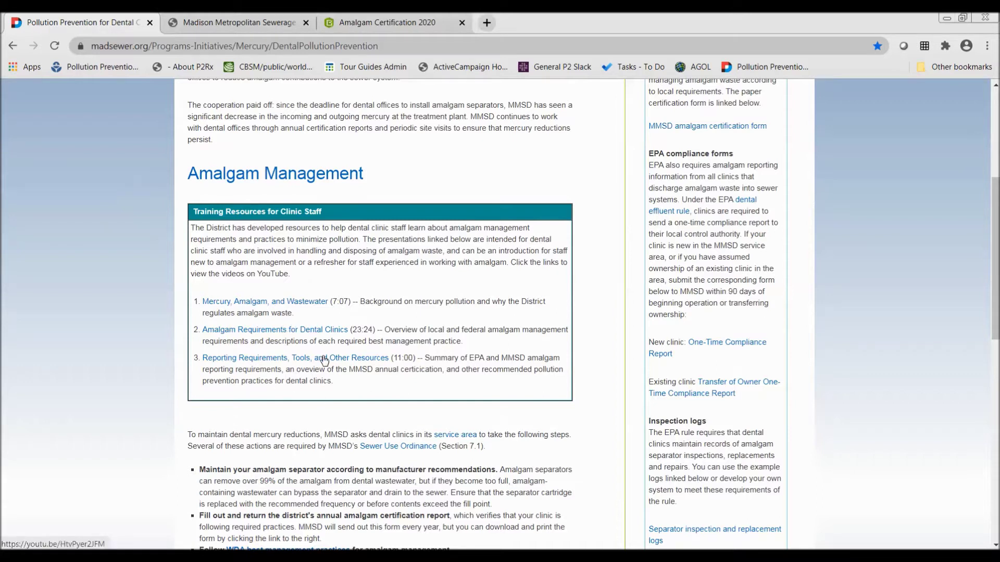
pyautogui.middleClick(412, 295)
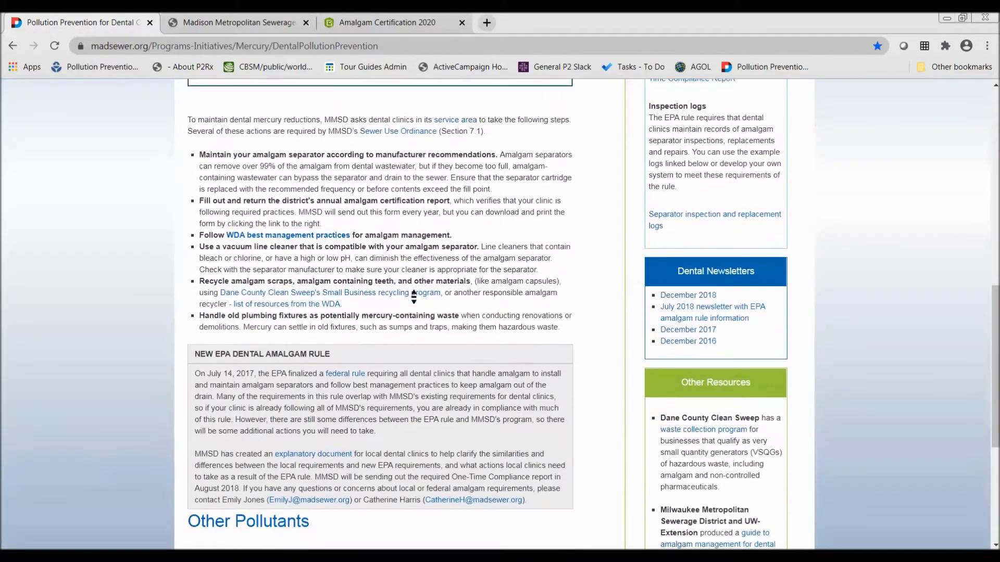
pyautogui.click(414, 295)
pyautogui.middleClick(537, 250)
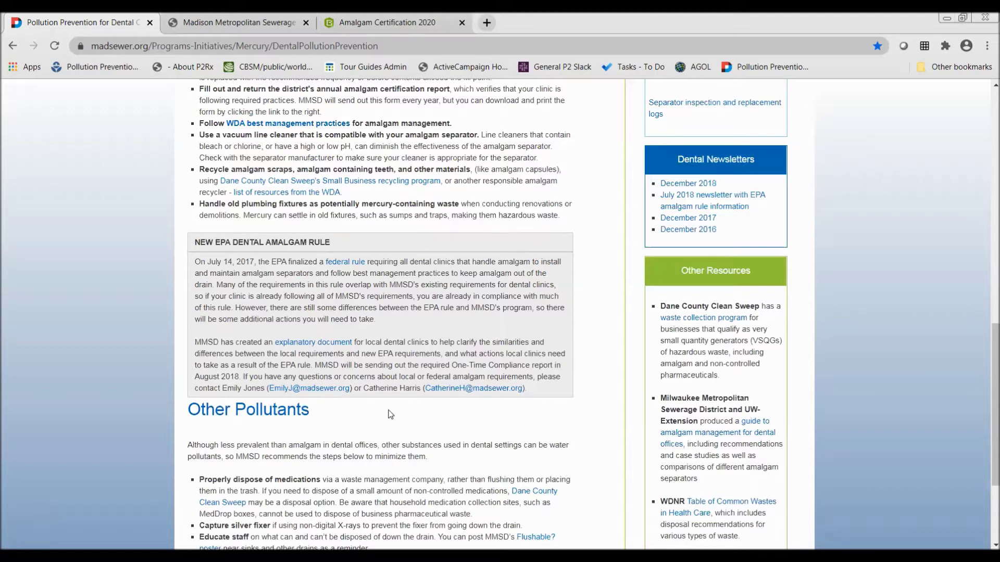
pyautogui.scroll(15, 388, 414)
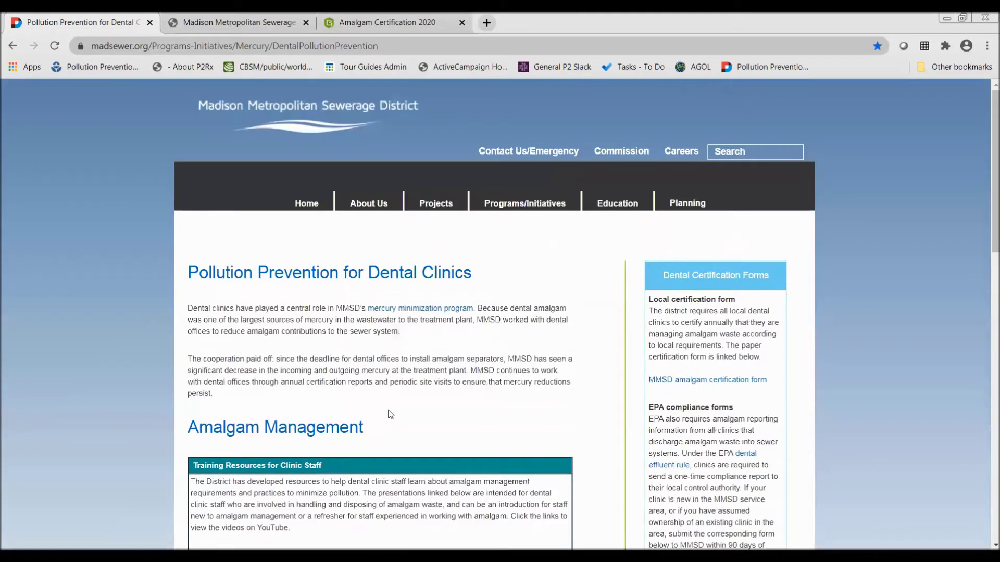
pyautogui.scroll(-1, 375, 172)
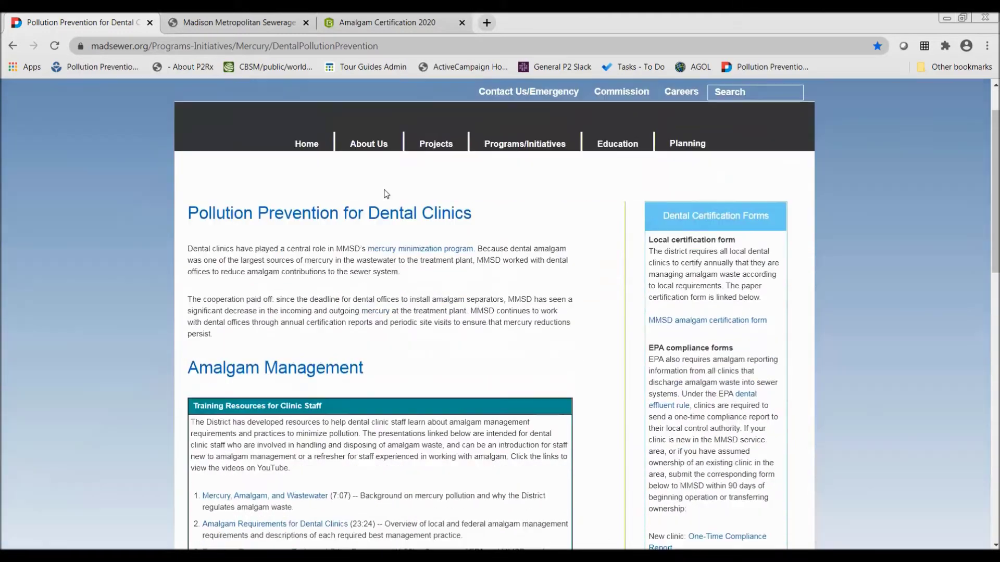
pyautogui.scroll(1, 385, 119)
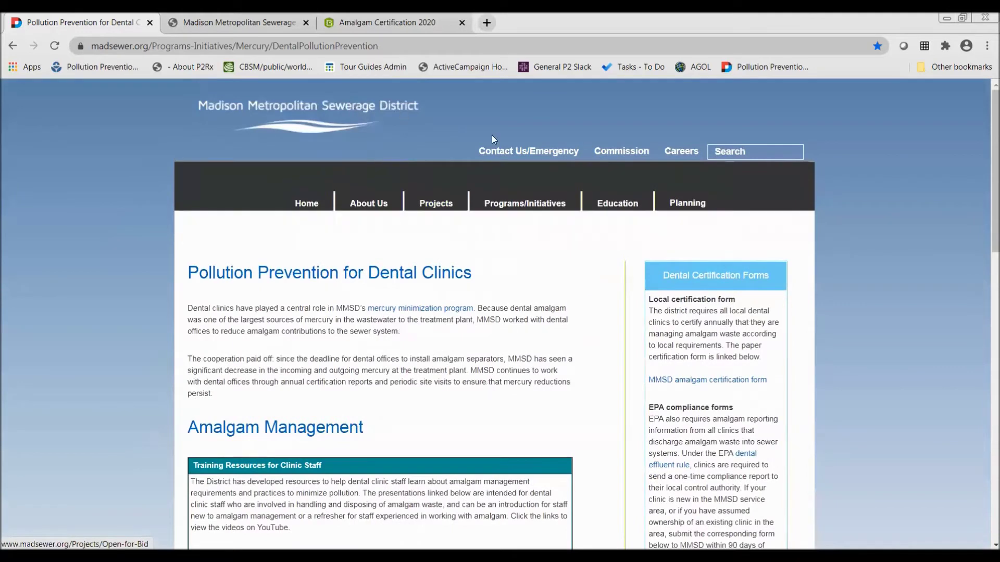
pyautogui.click(503, 151)
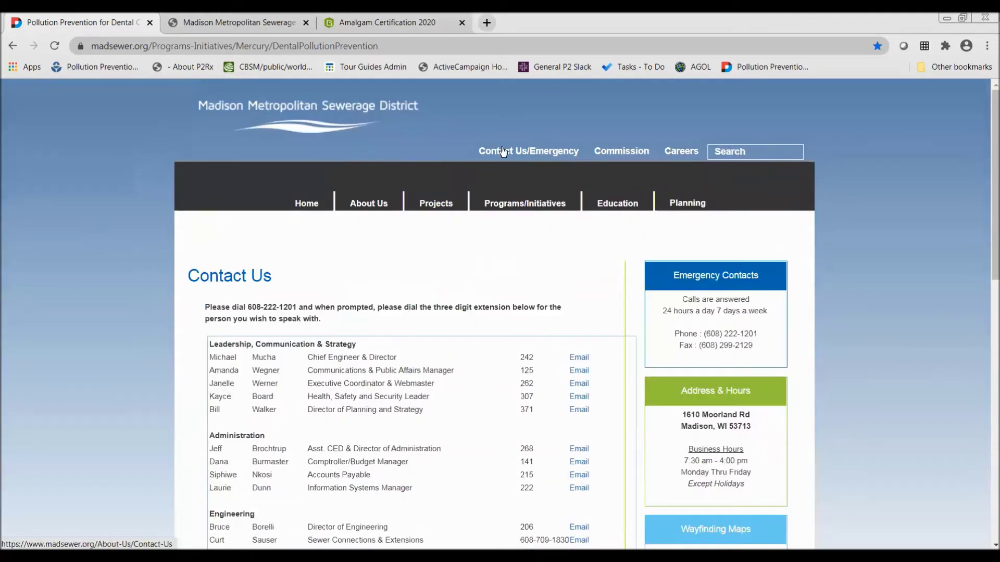
pyautogui.scroll(-2, 475, 207)
pyautogui.scroll(2, 475, 206)
pyautogui.click(755, 68)
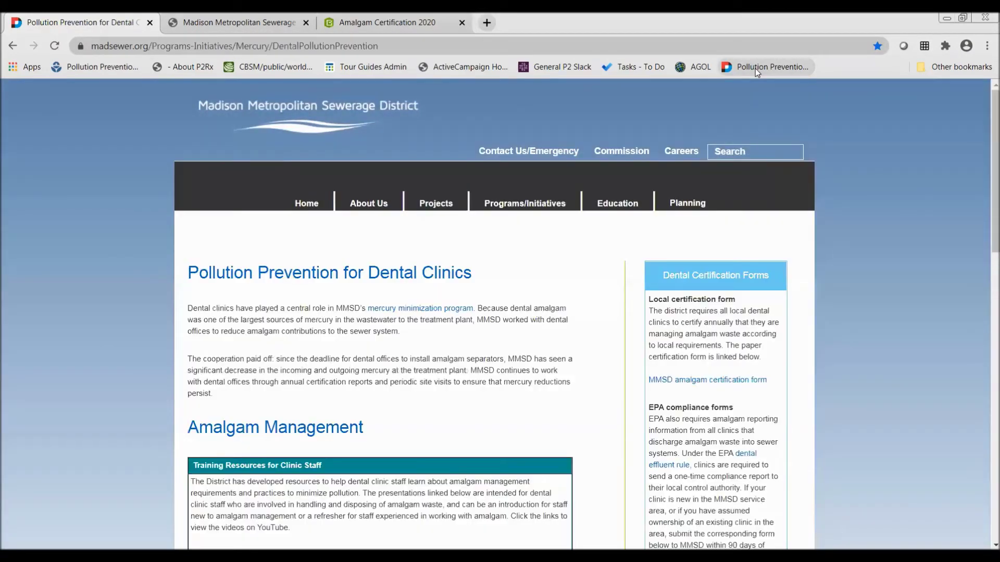